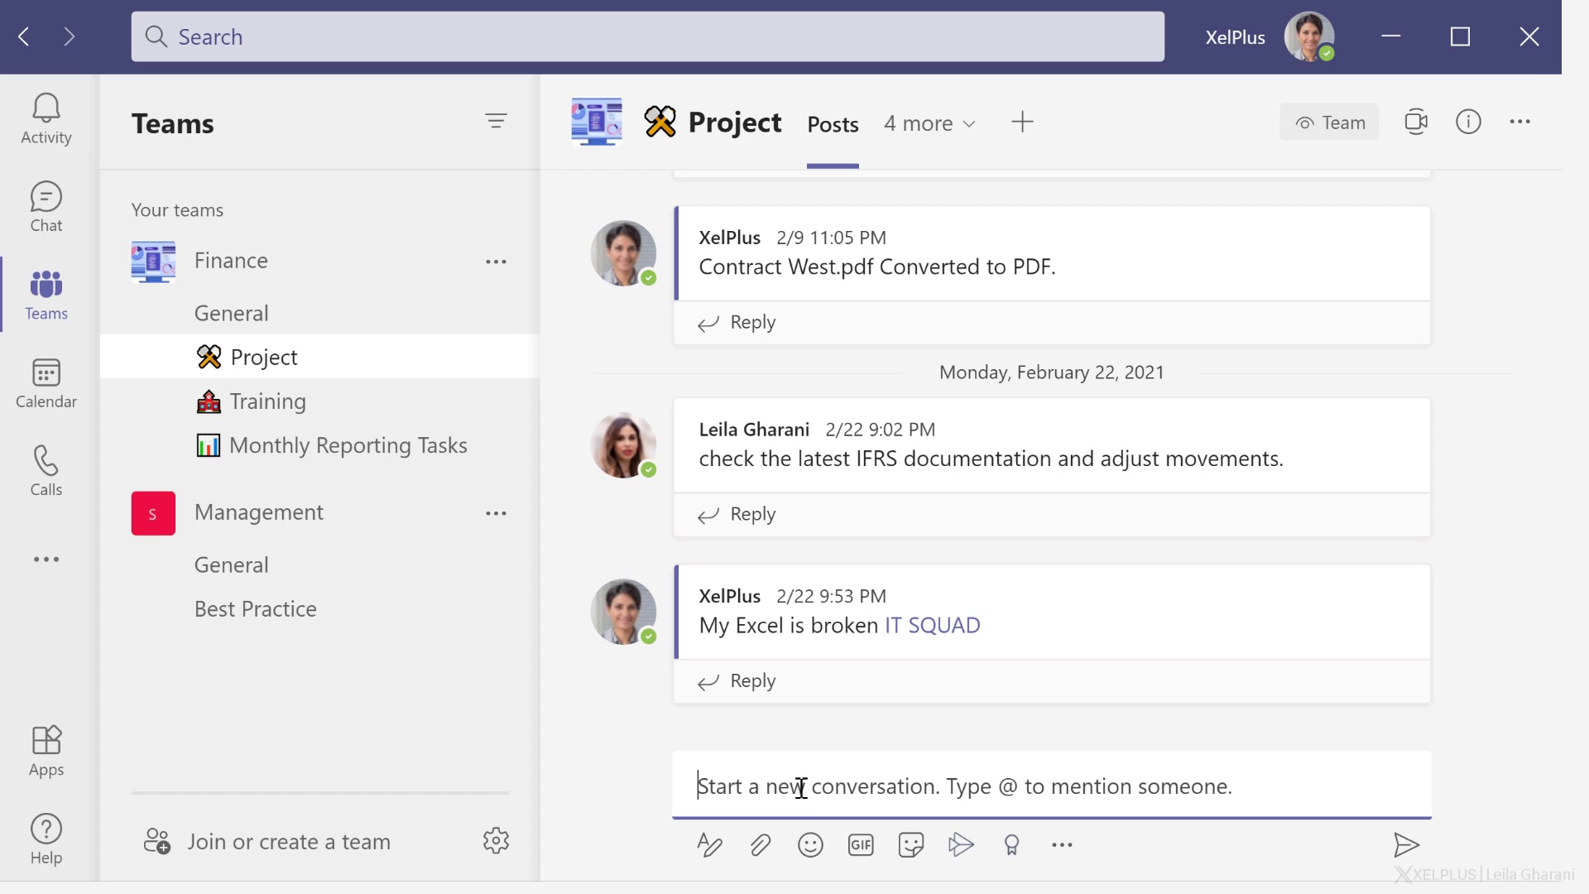
# - Open the emoji picker and browse Animals & Nature and Food, finishing on Animals & Nature
pyautogui.click(810, 859)
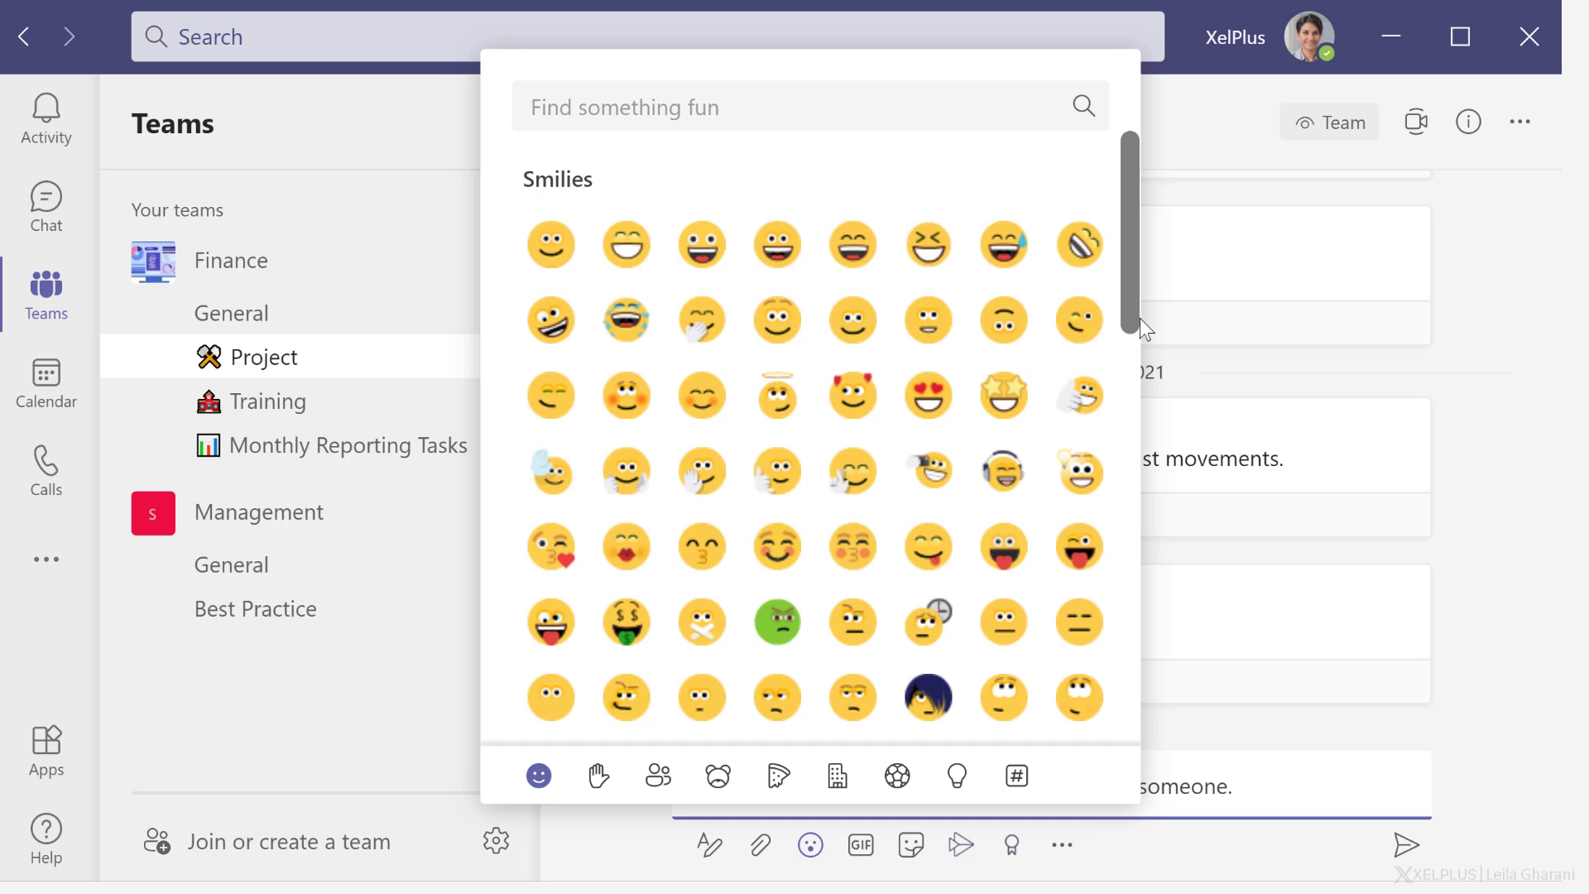
pyautogui.moveTo(1127, 315)
pyautogui.mouseDown()
pyautogui.moveTo(1145, 628)
pyautogui.moveTo(1119, 677)
pyautogui.mouseUp()
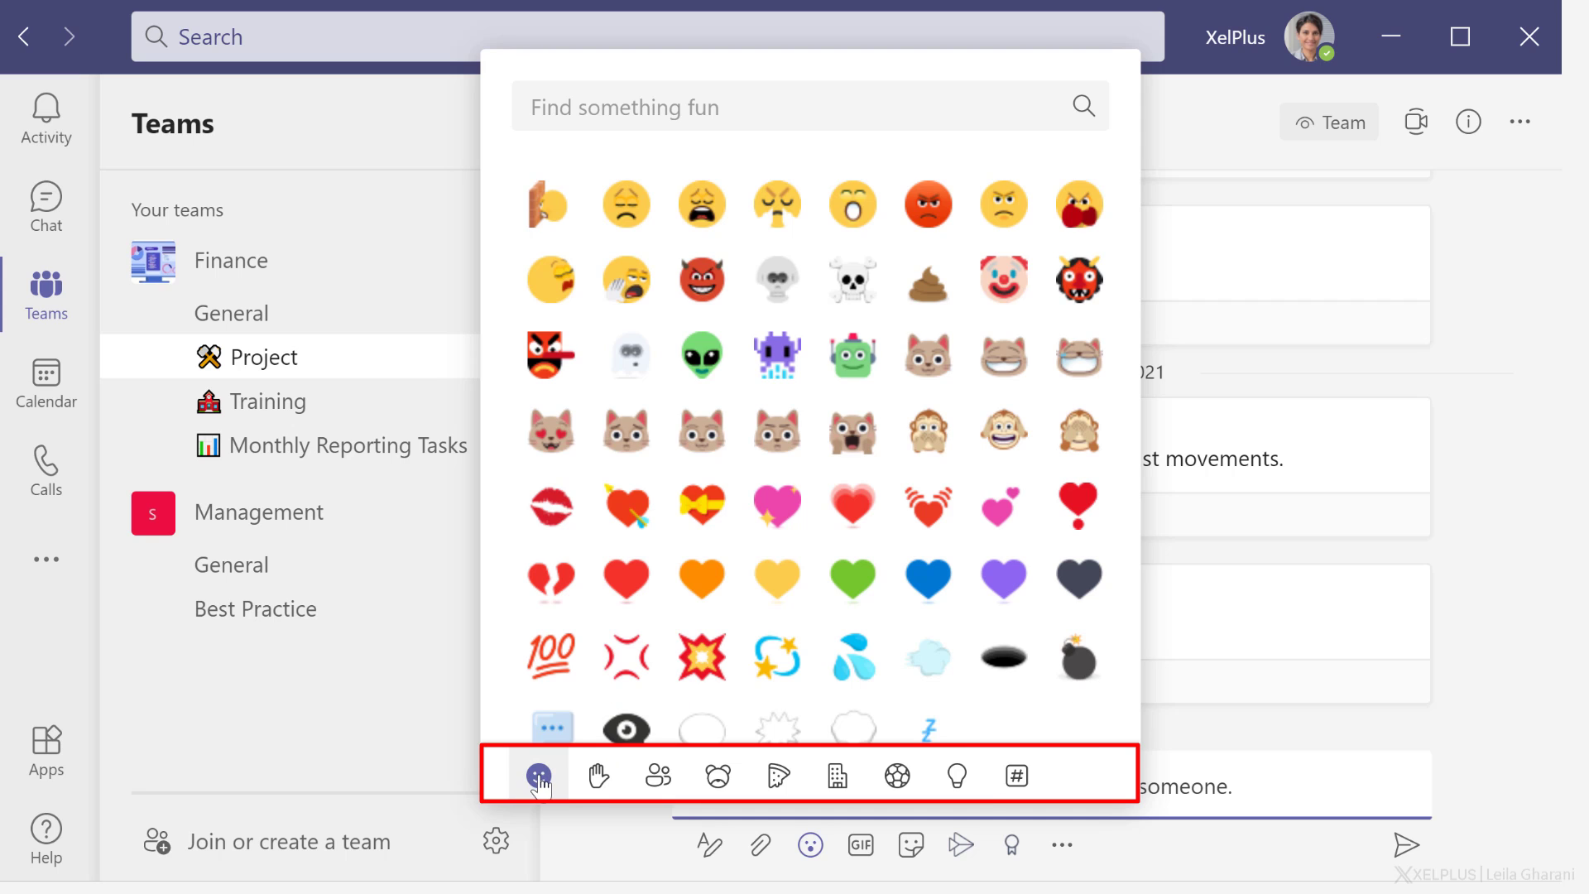
pyautogui.click(715, 778)
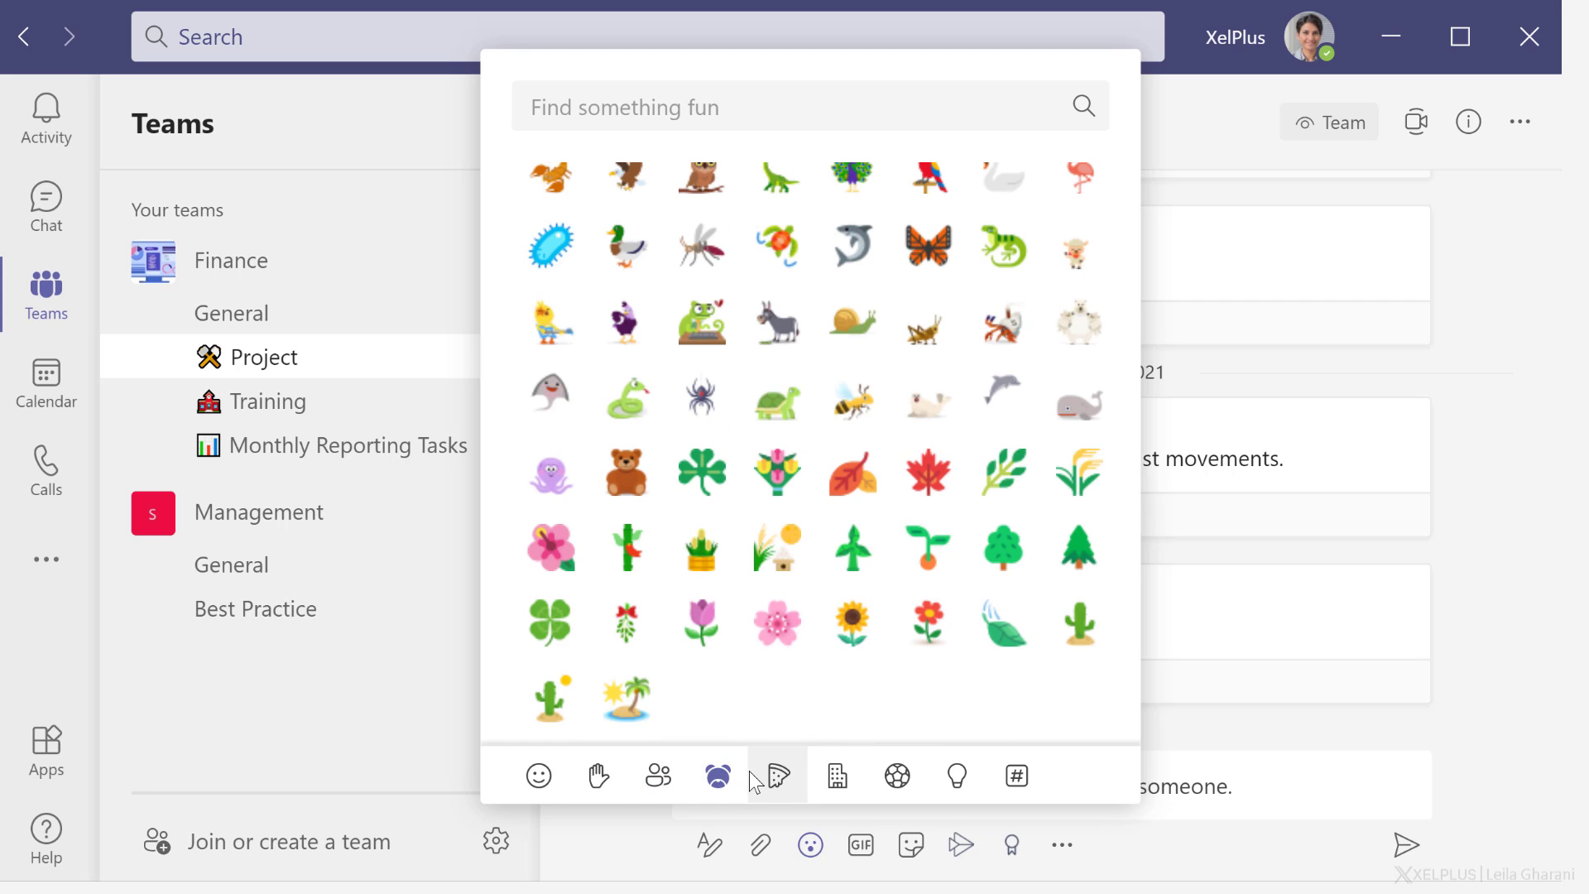
pyautogui.click(753, 774)
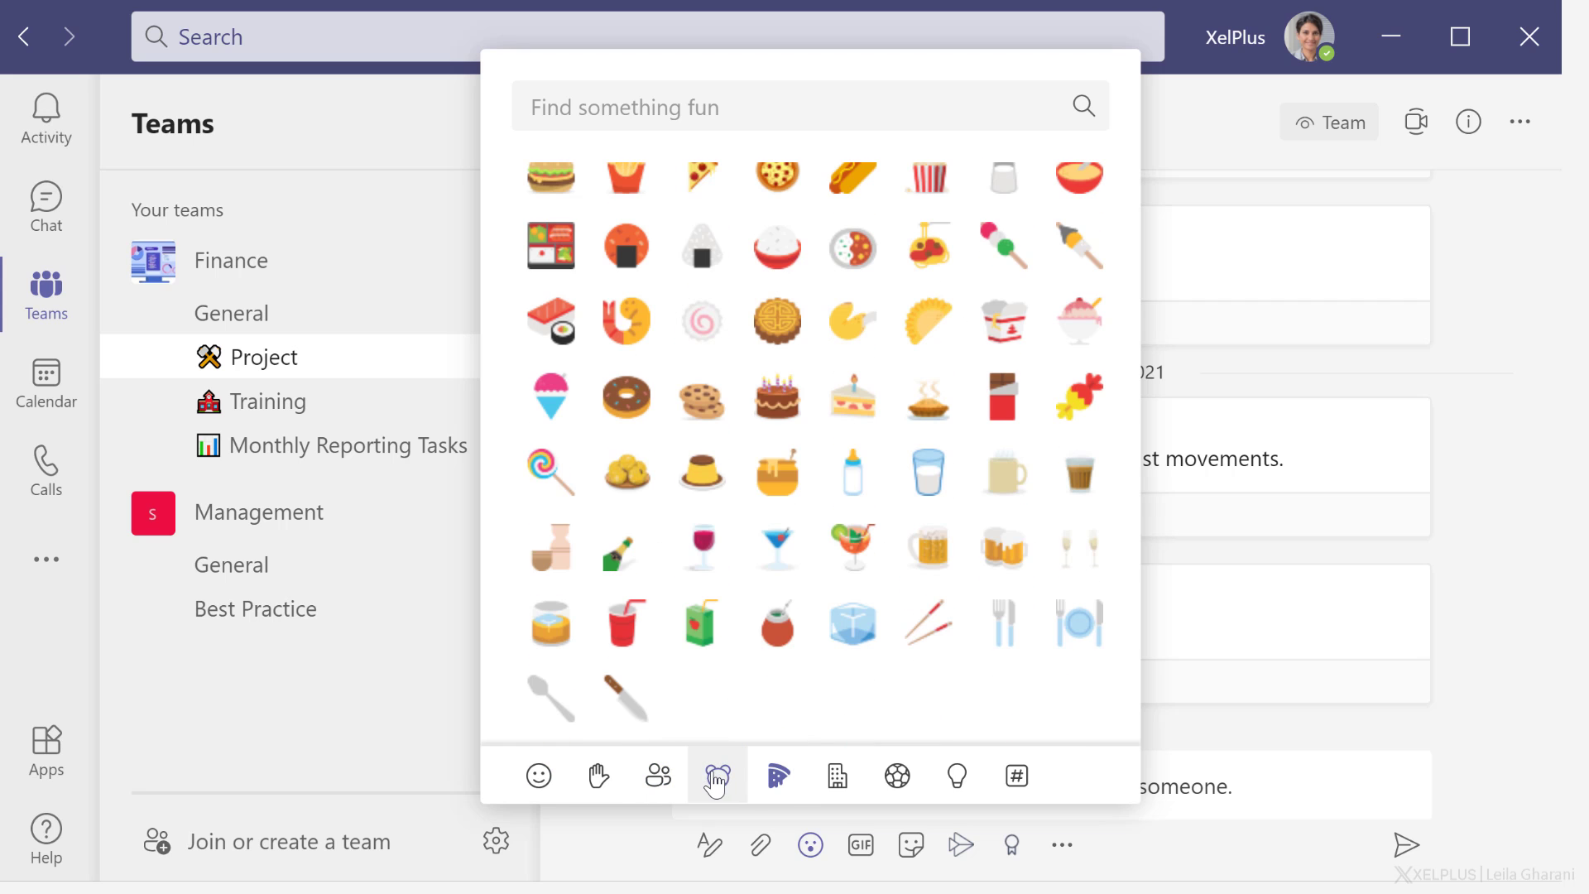
pyautogui.click(715, 778)
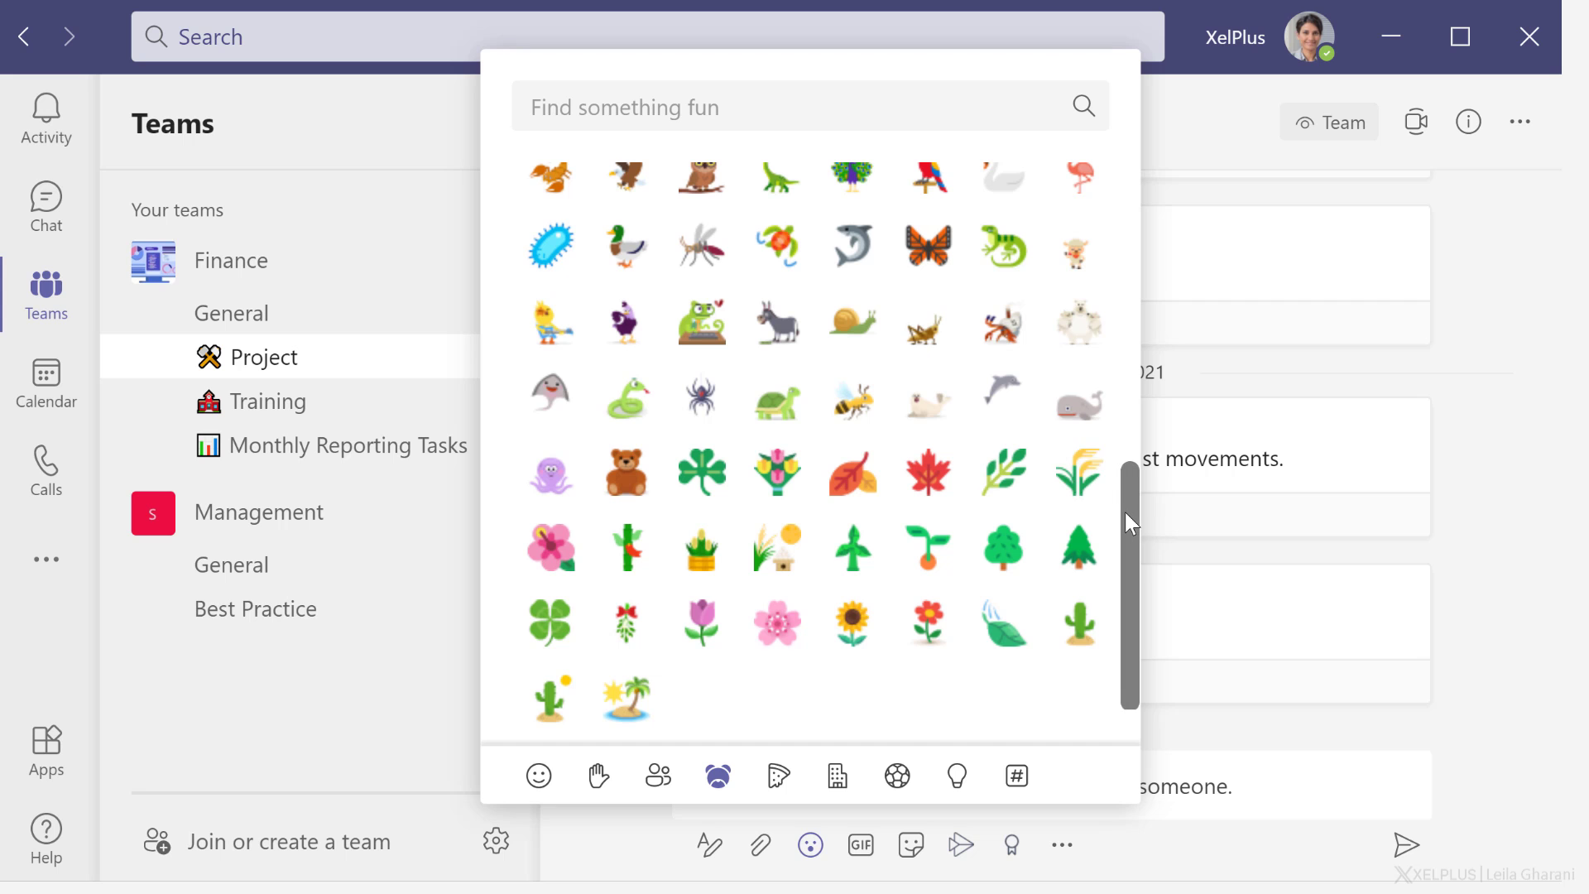
pyautogui.moveTo(1125, 512)
pyautogui.mouseDown()
pyautogui.moveTo(1118, 194)
pyautogui.moveTo(1094, 171)
pyautogui.mouseUp()
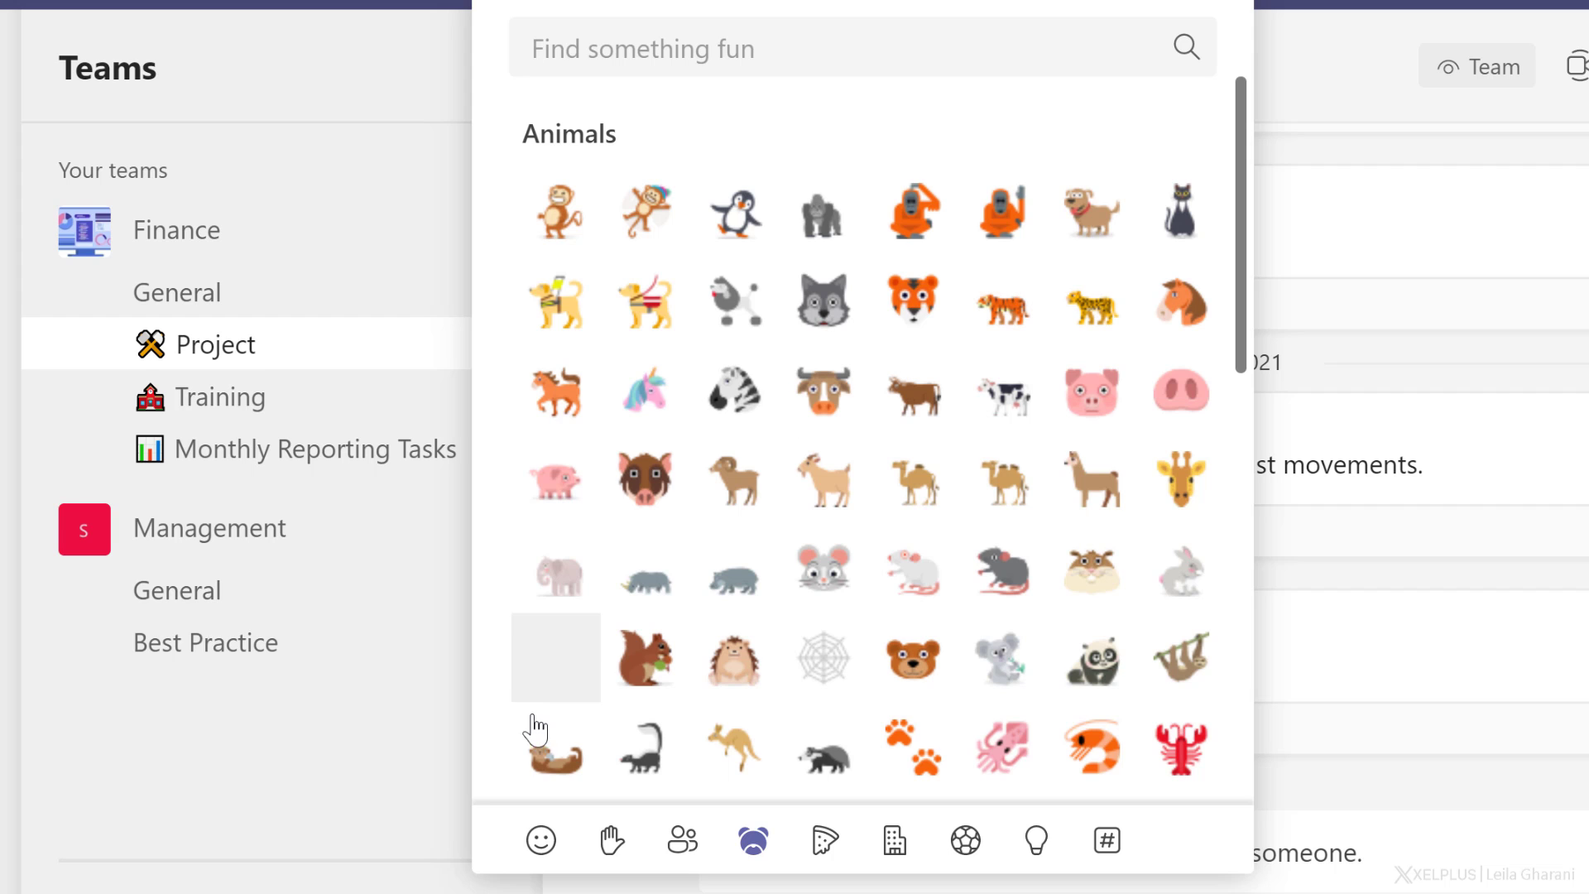
# - Open the Hand gestures category and display the fist bump emoji's six skin-tone variants
pyautogui.click(610, 842)
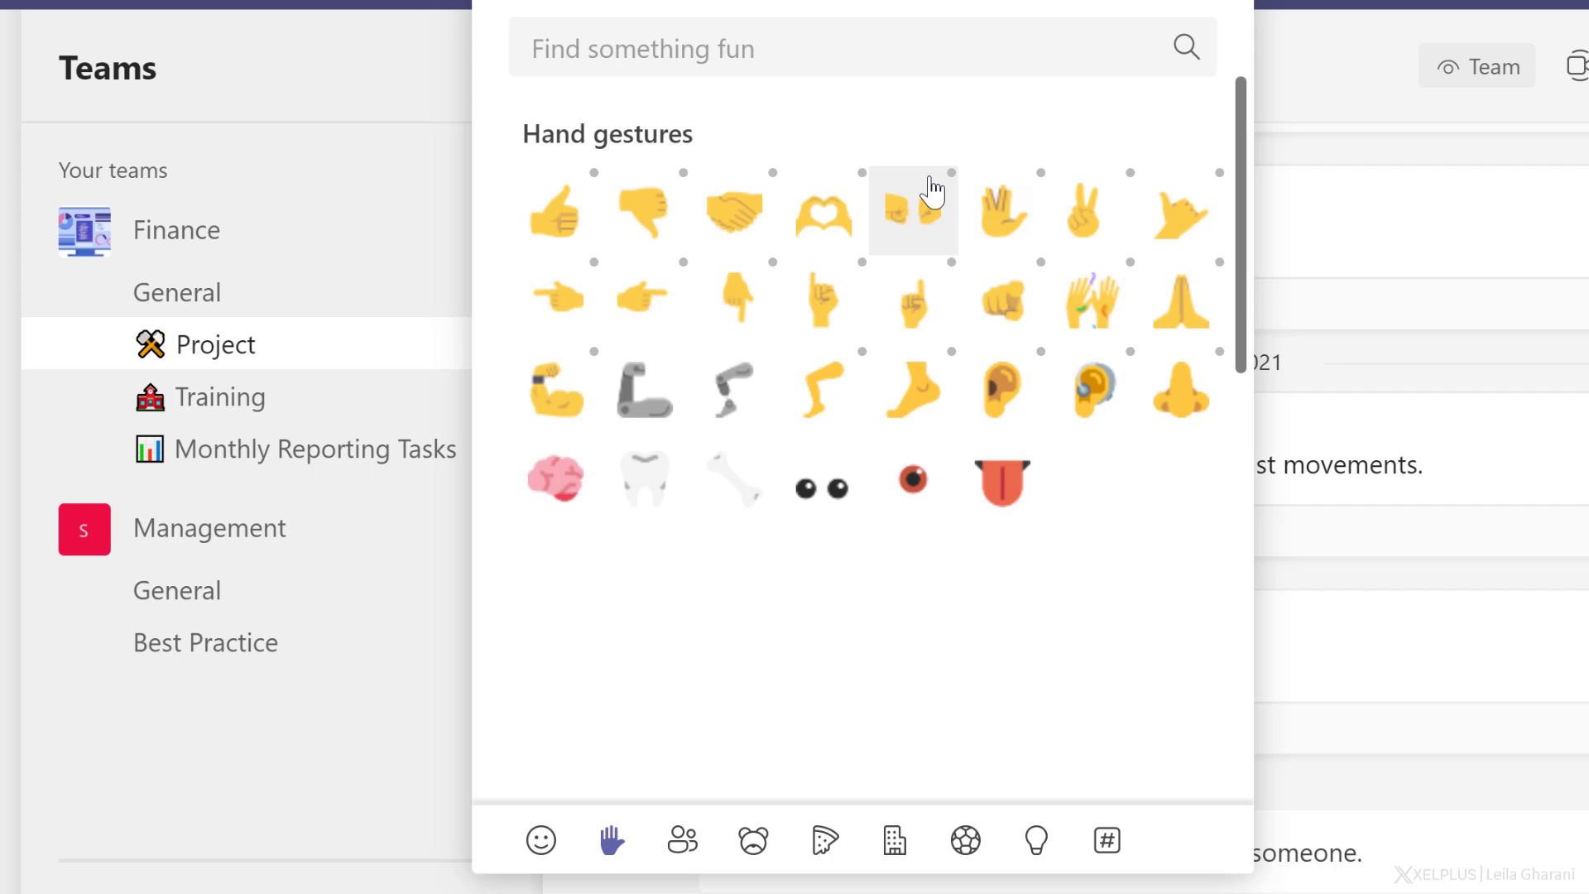
pyautogui.click(948, 178)
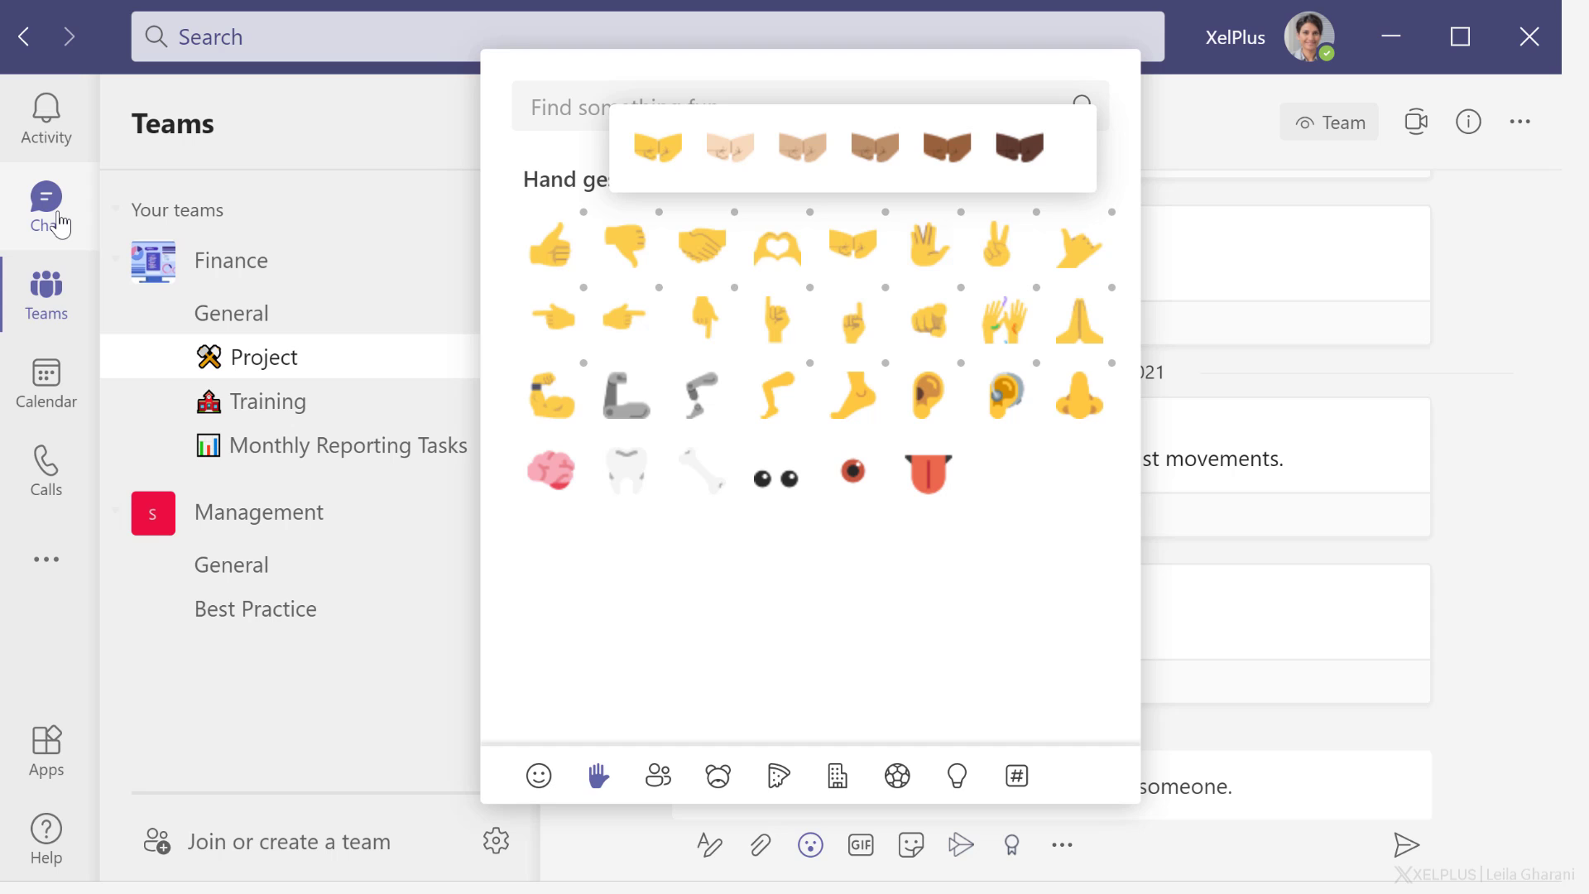
# - Pop the recent chat out into its own window and insert the (tiredface) emoji via '(tir'
pyautogui.click(45, 203)
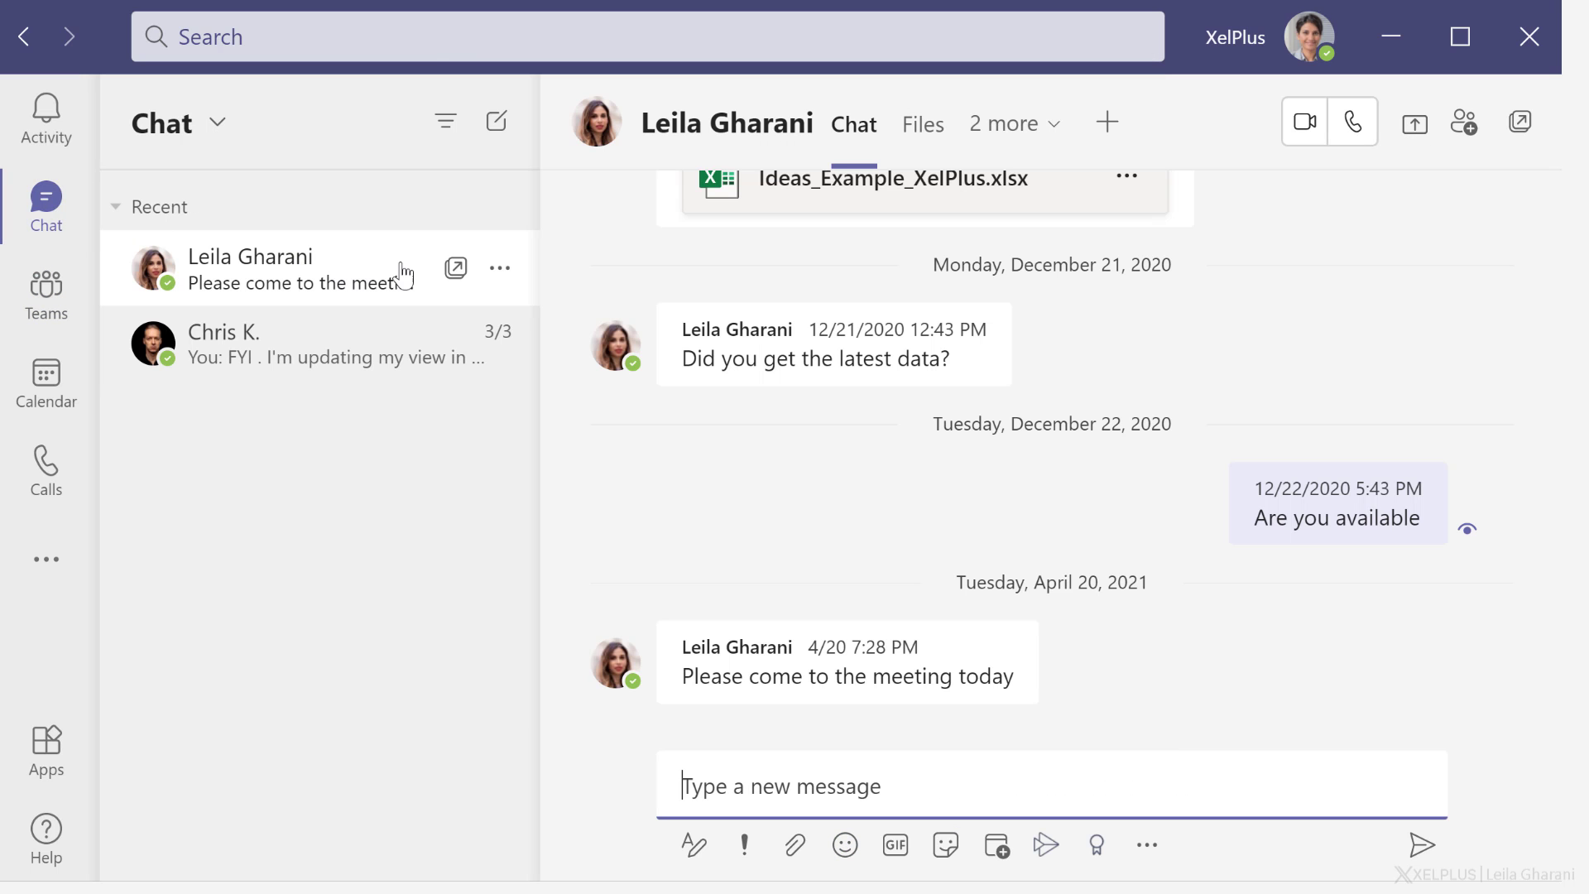
pyautogui.click(455, 273)
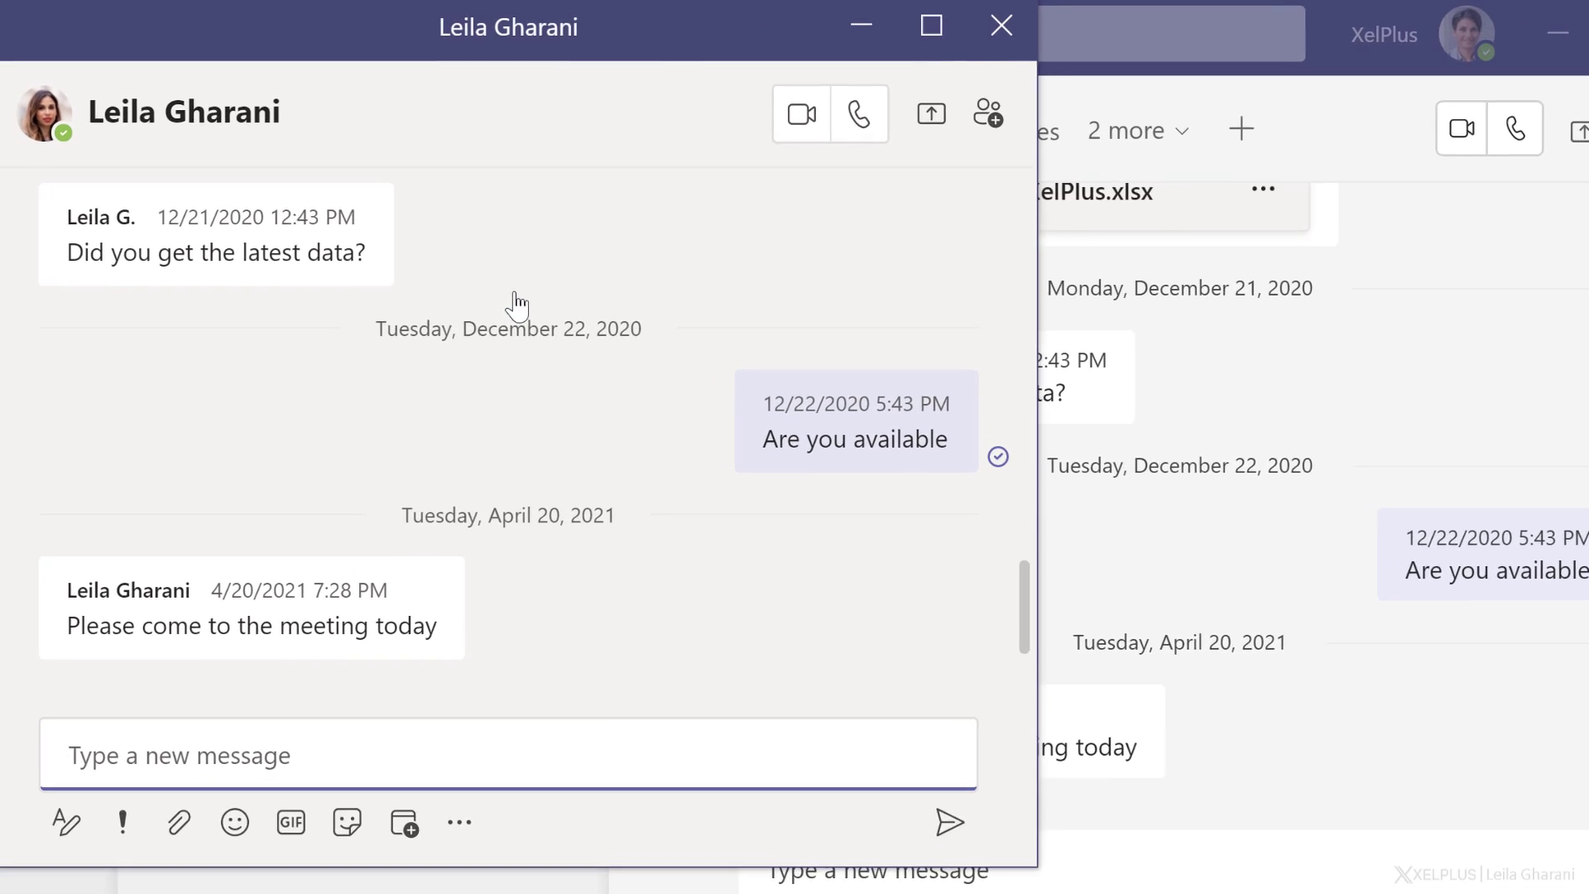
pyautogui.write('(ti')
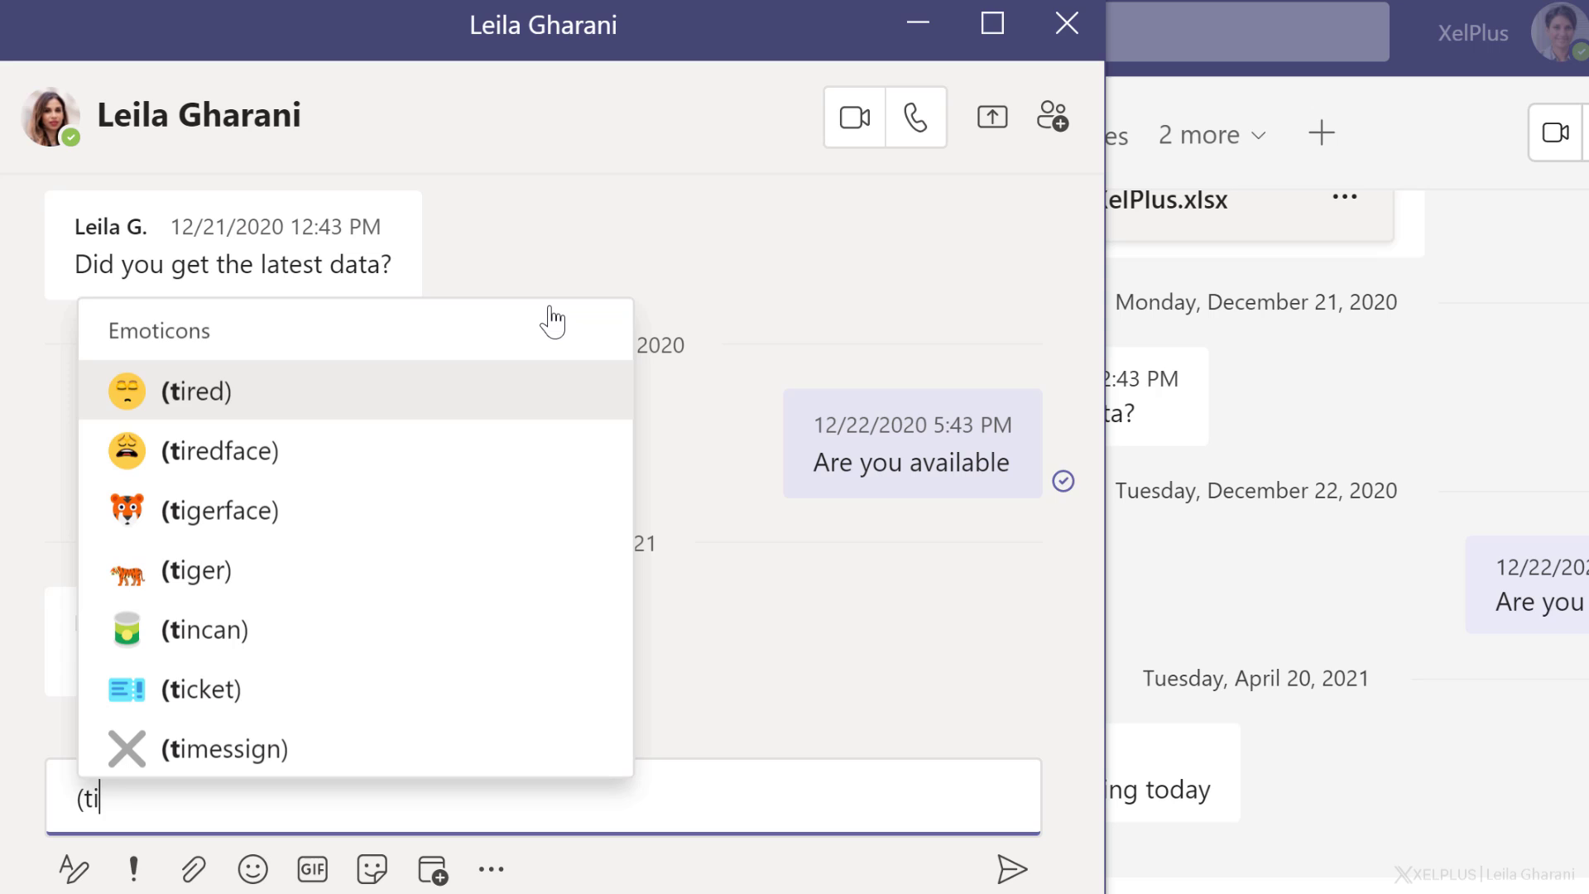
pyautogui.write('r')
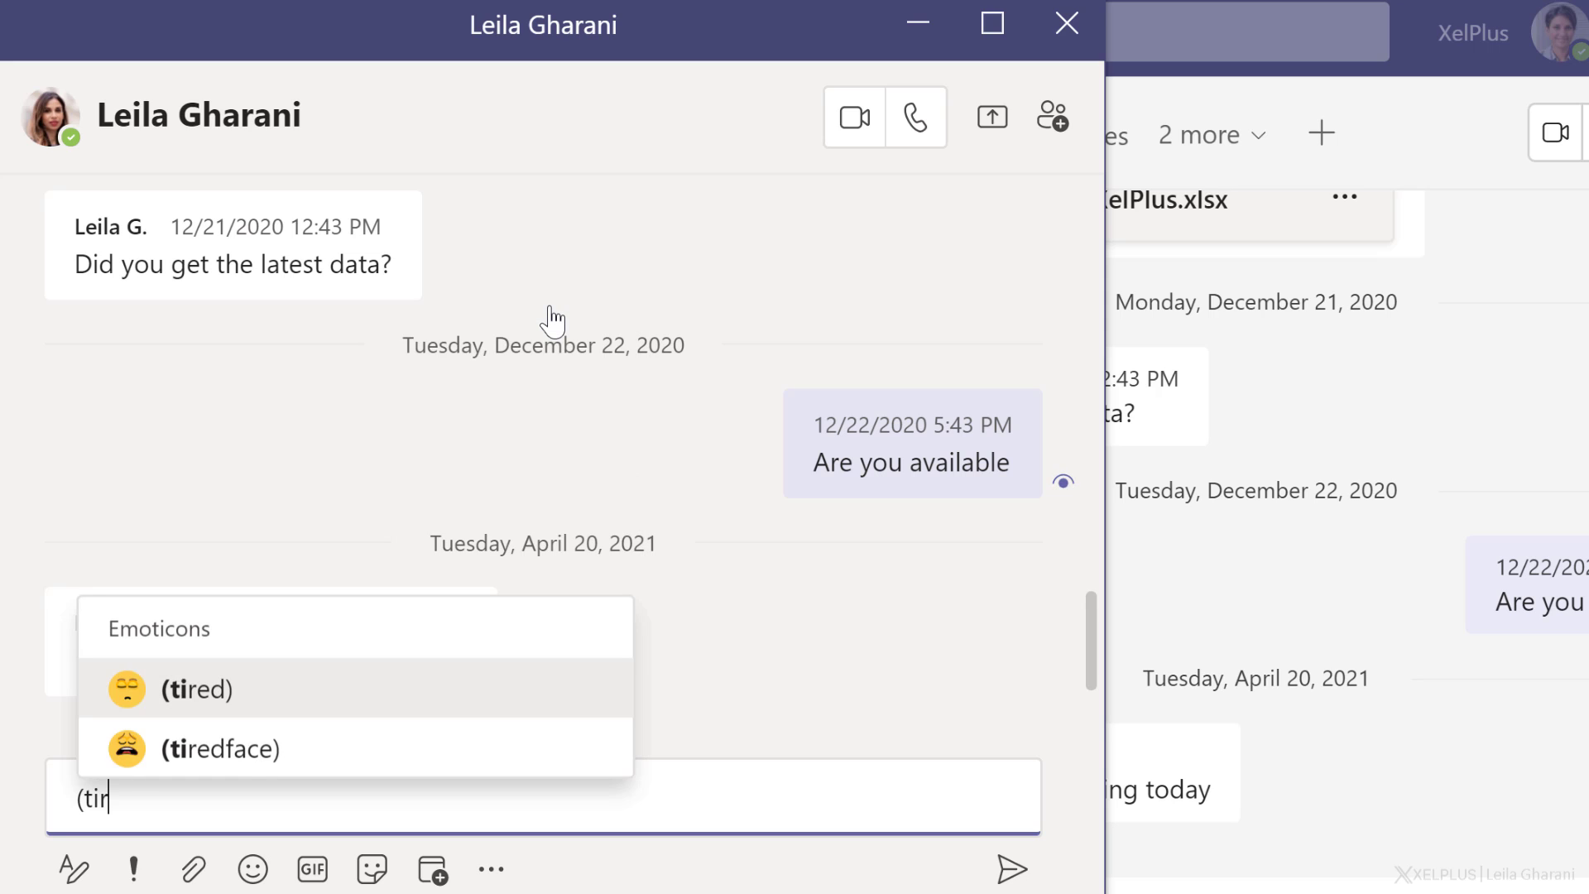
pyautogui.press('Down')
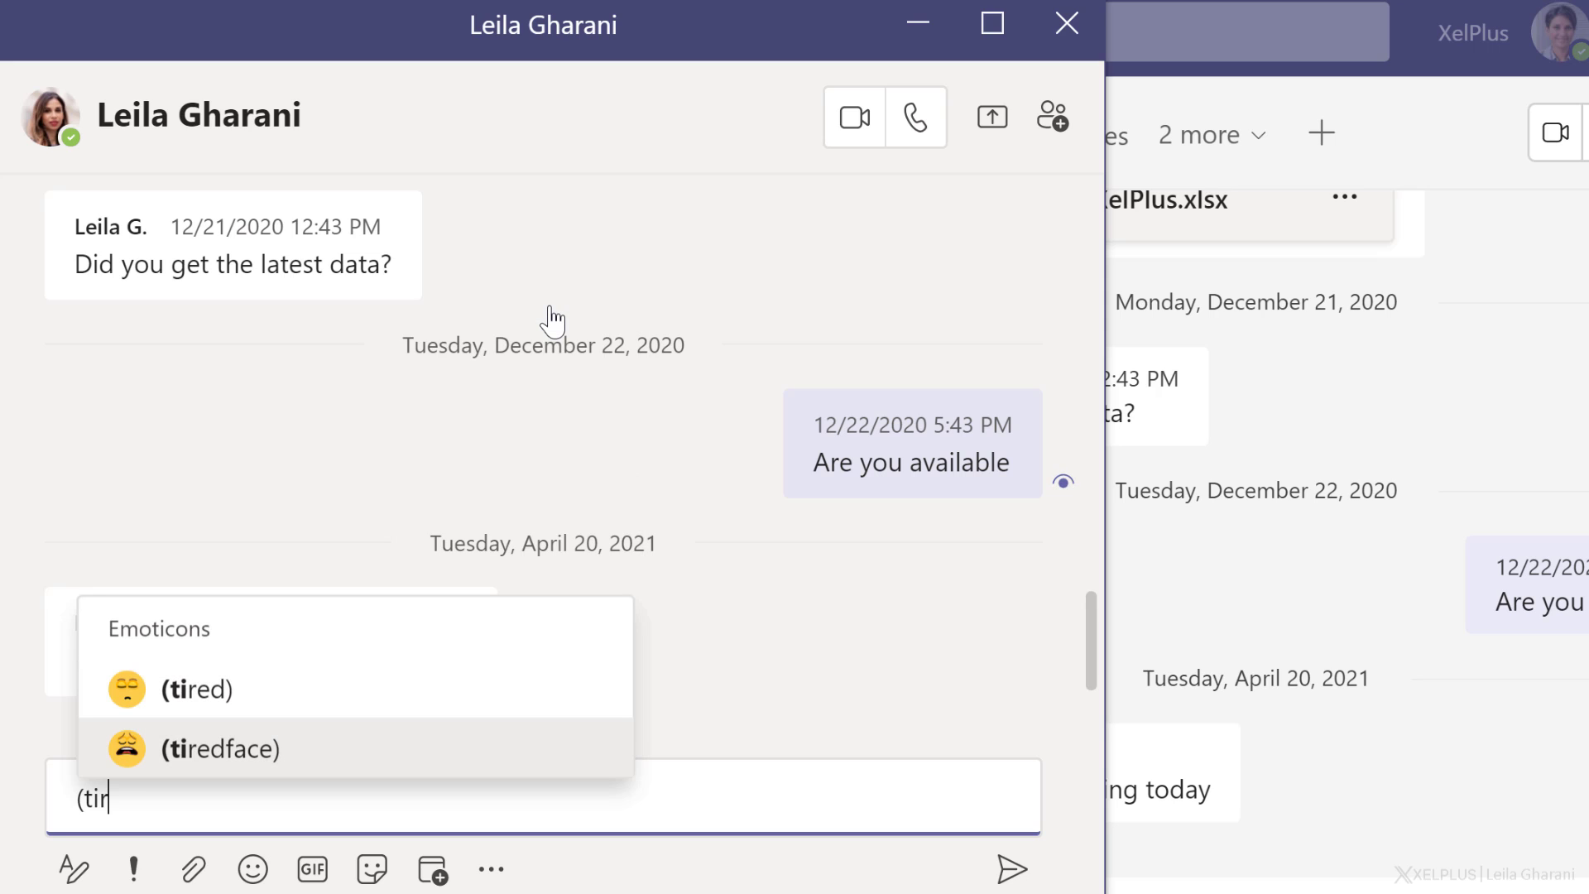
pyautogui.press('Tab')
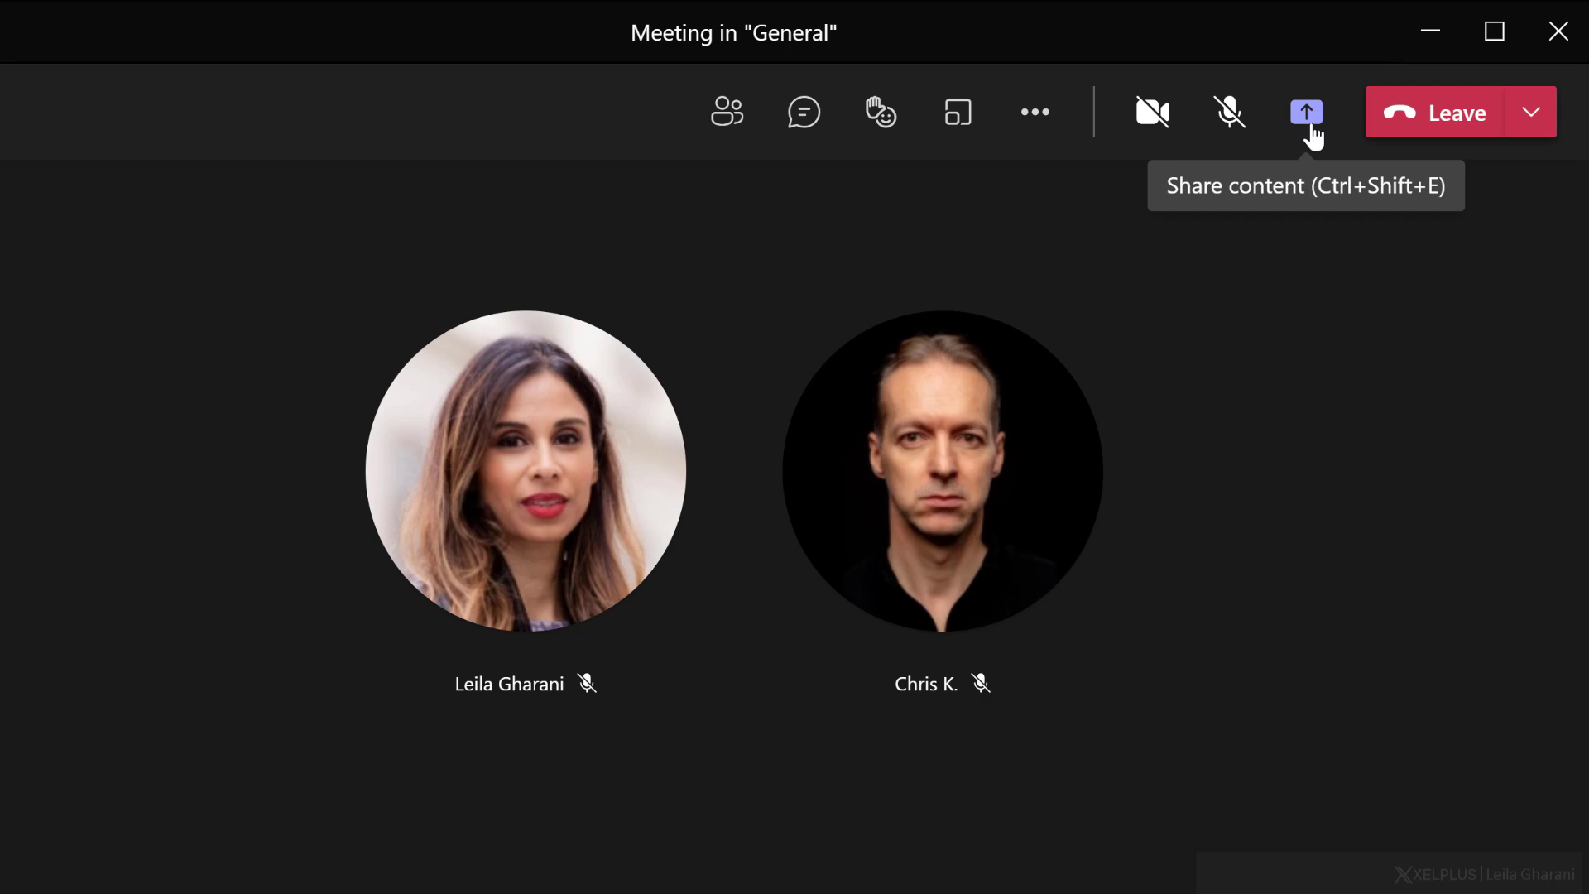
# - Open Share content in the meeting and show the Window list of five shareable windows
pyautogui.click(1307, 116)
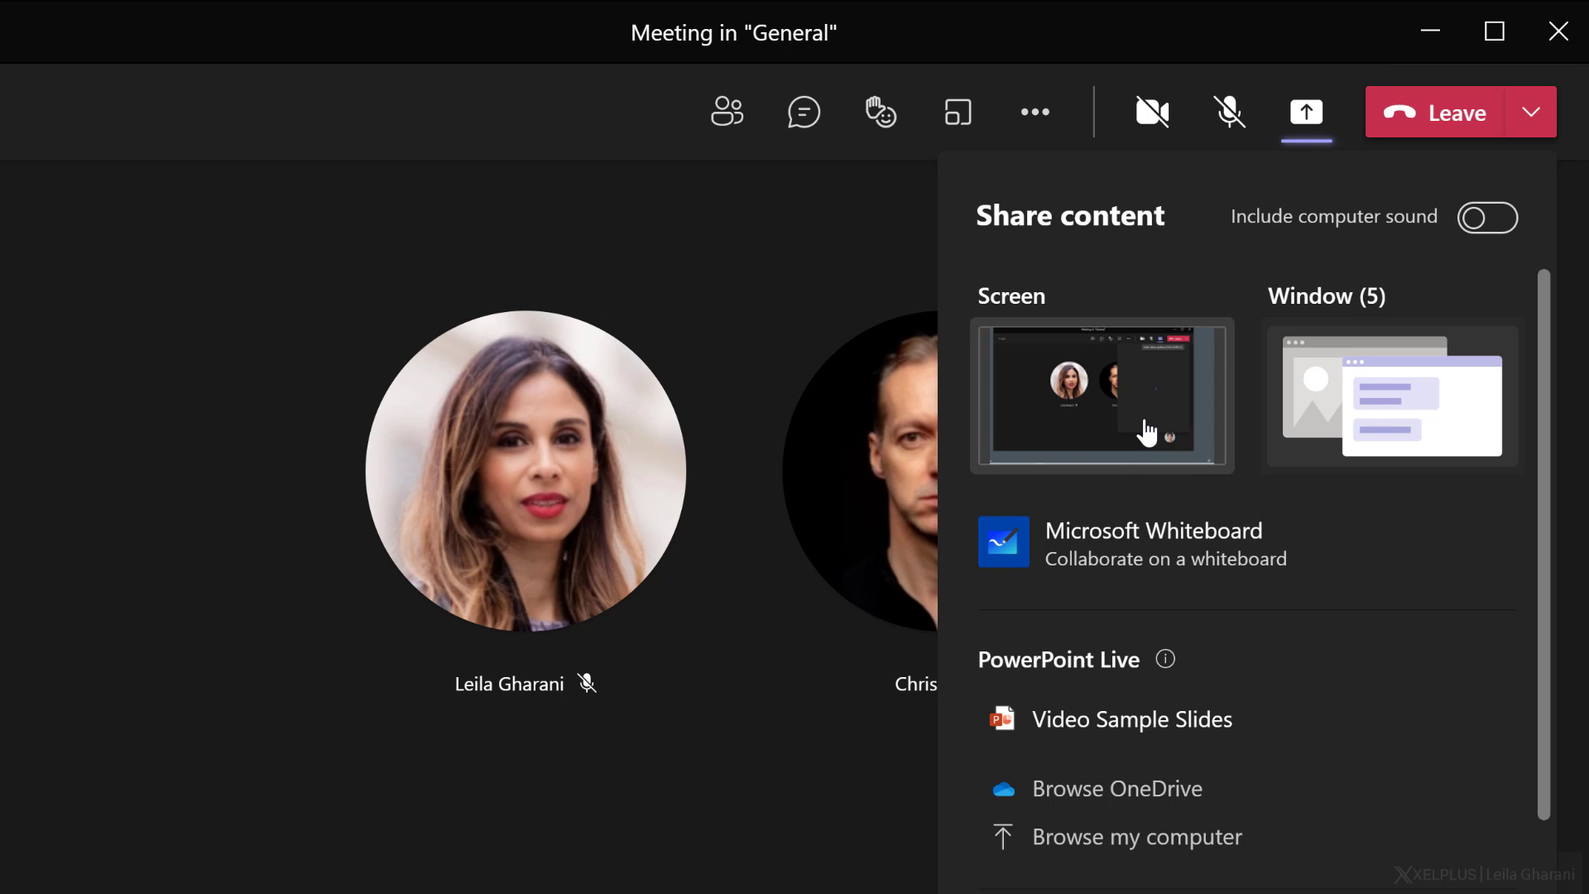
pyautogui.click(1368, 377)
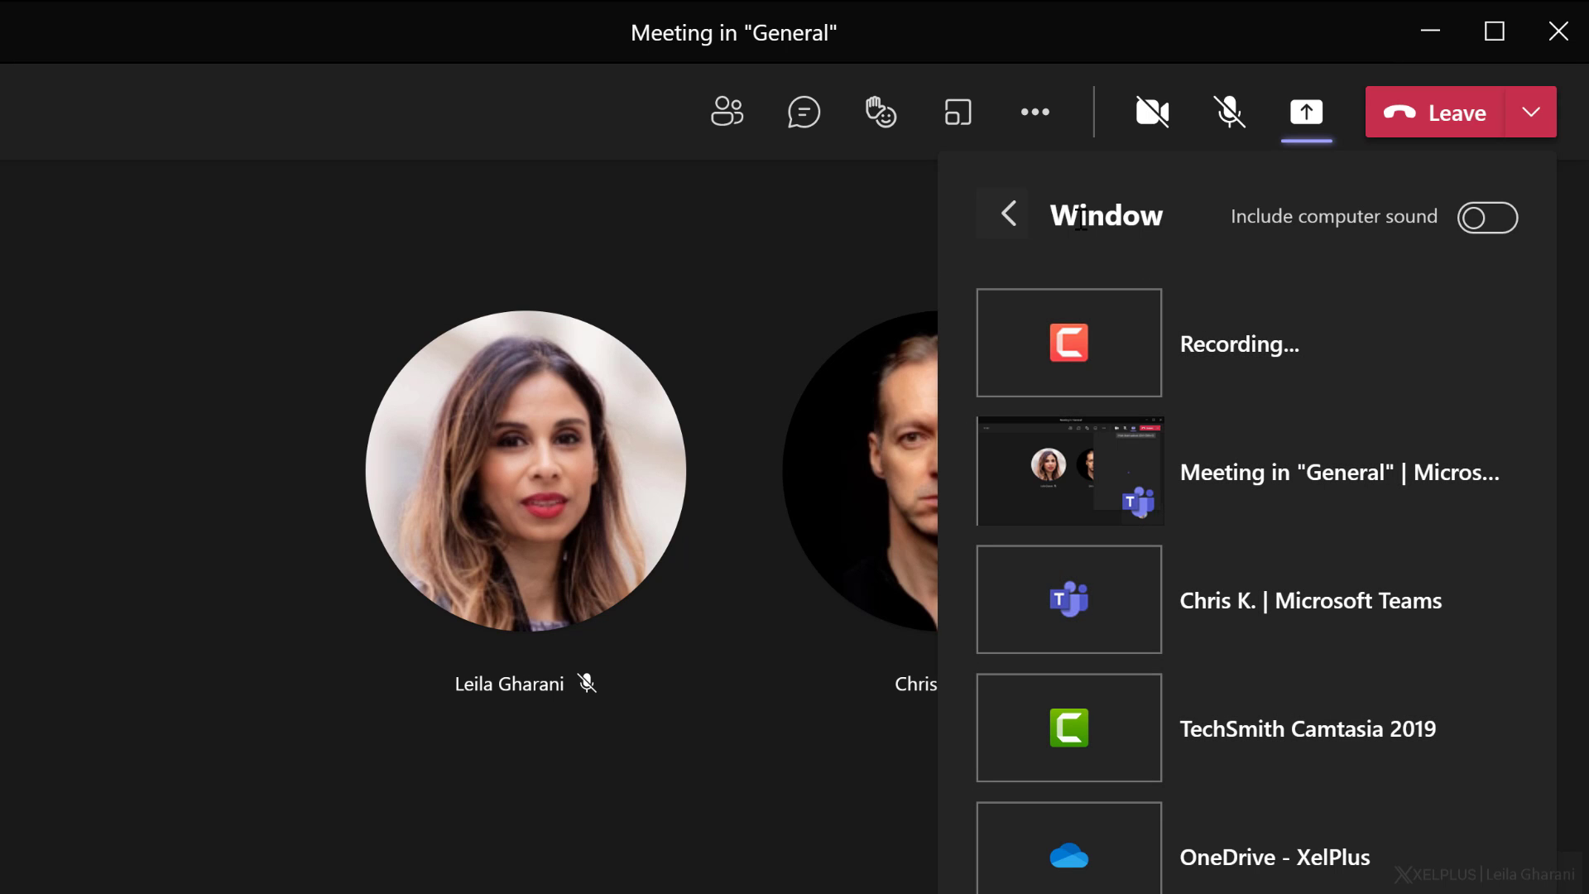
# - Go back from the Window list to the main Share content options
pyautogui.click(1010, 217)
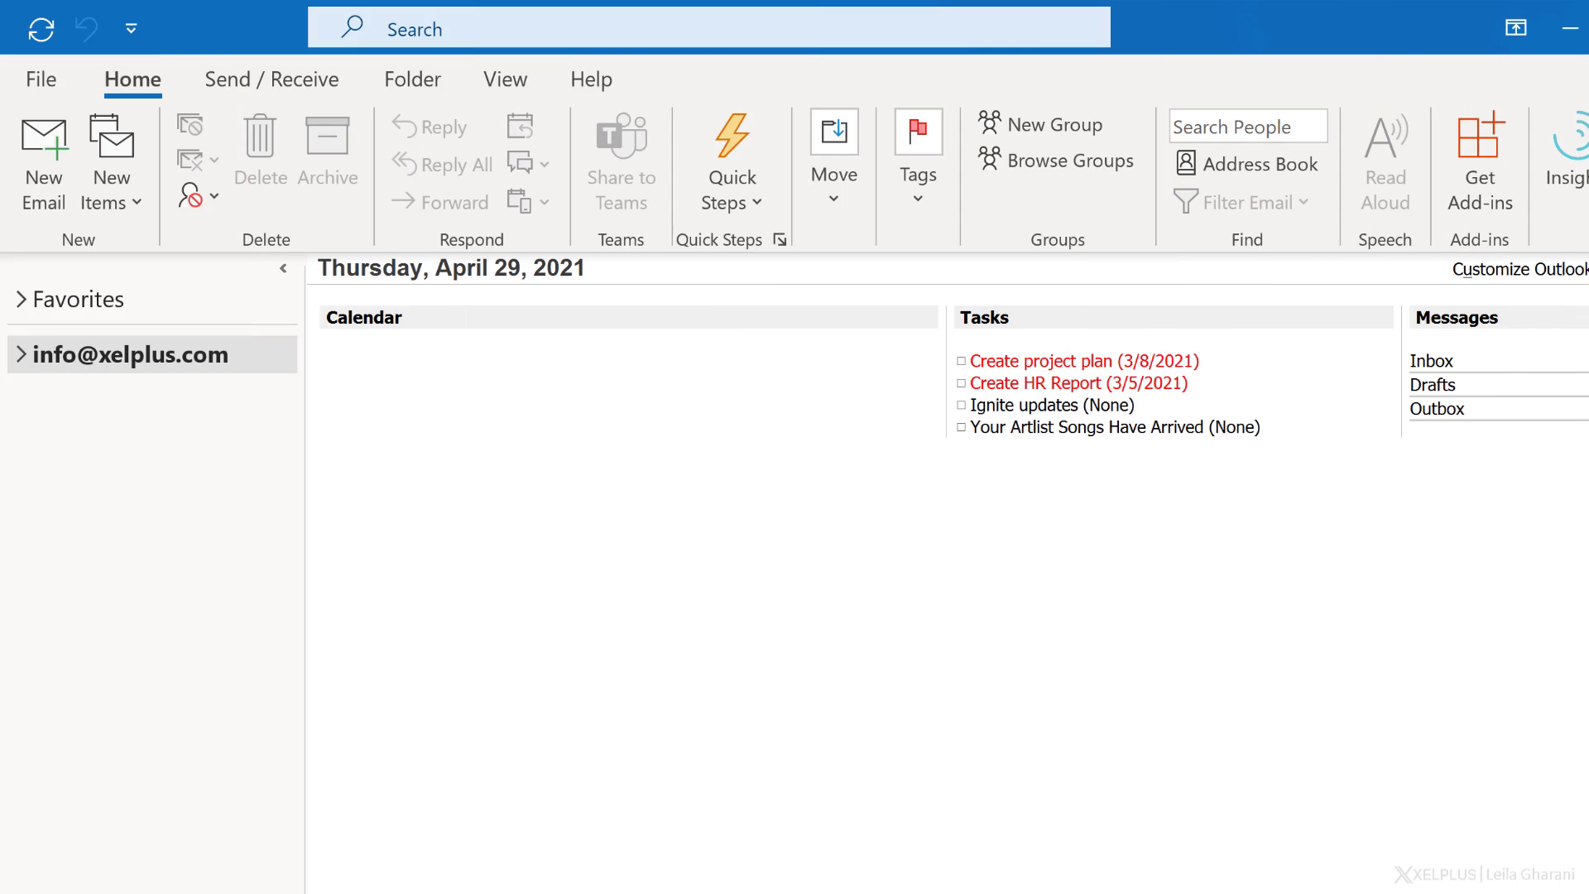
# - Enable Send automatic replies in Outlook's File > Info > Automatic Replies and confirm with OK
pyautogui.click(41, 79)
pyautogui.click(368, 653)
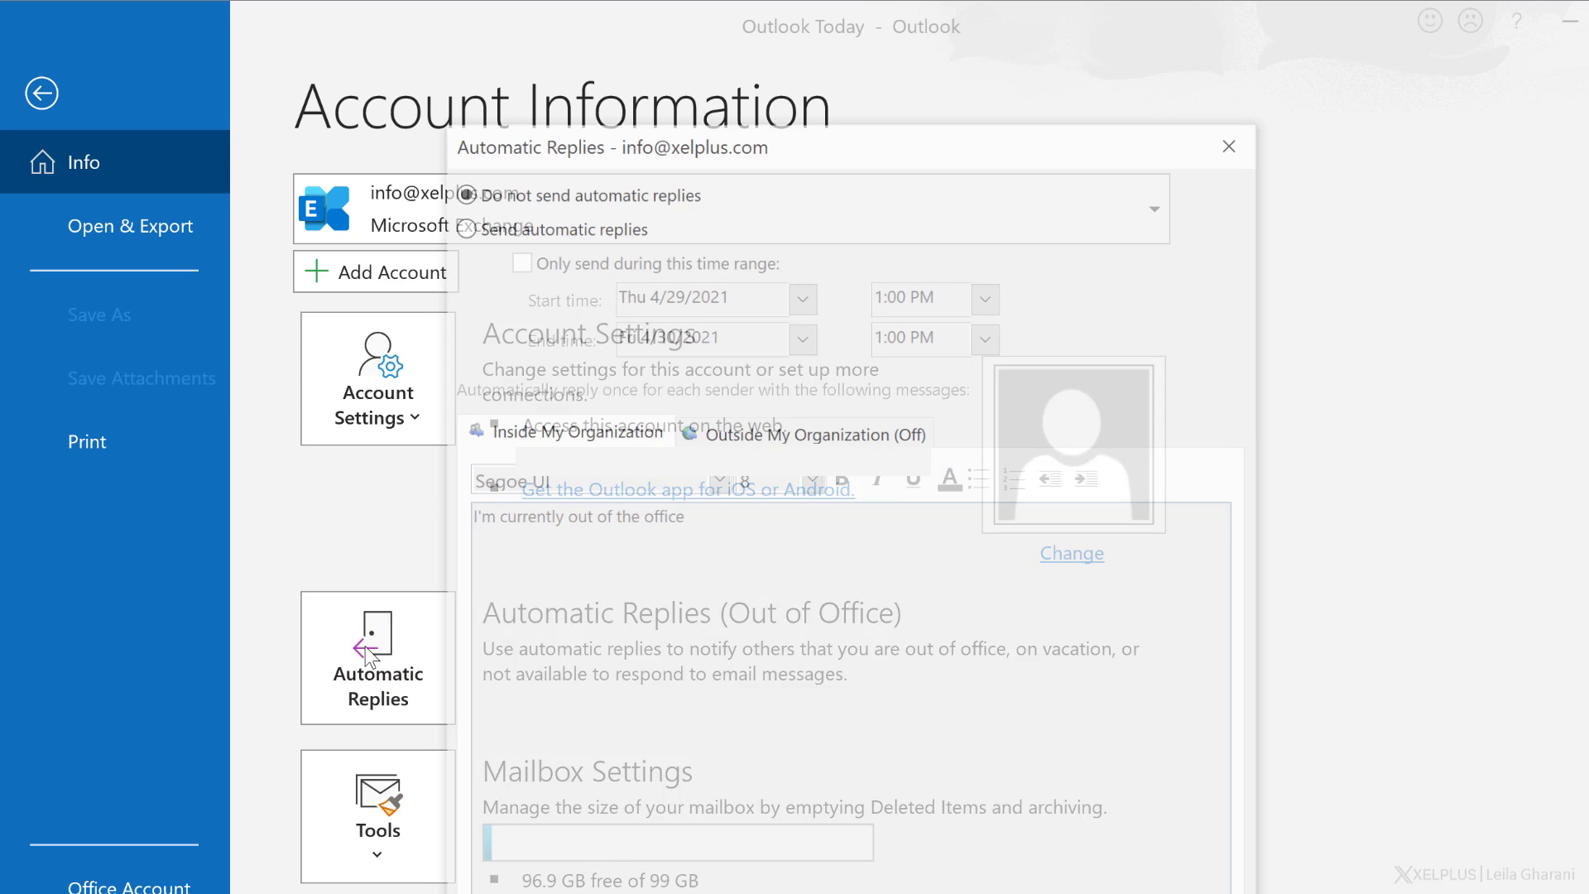
pyautogui.click(493, 223)
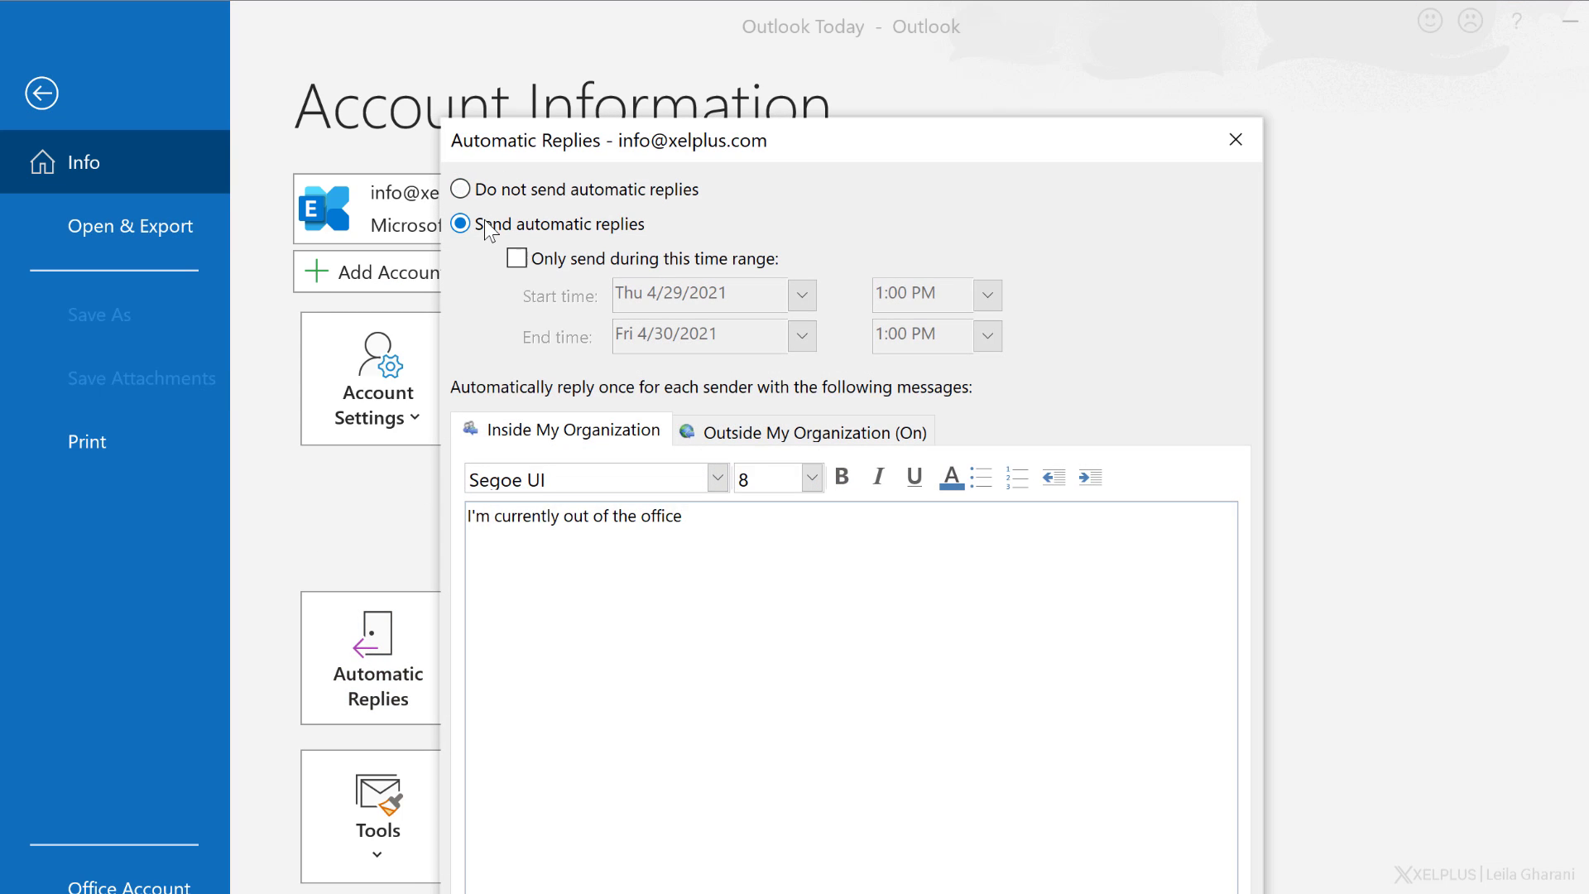
pyautogui.click(1014, 815)
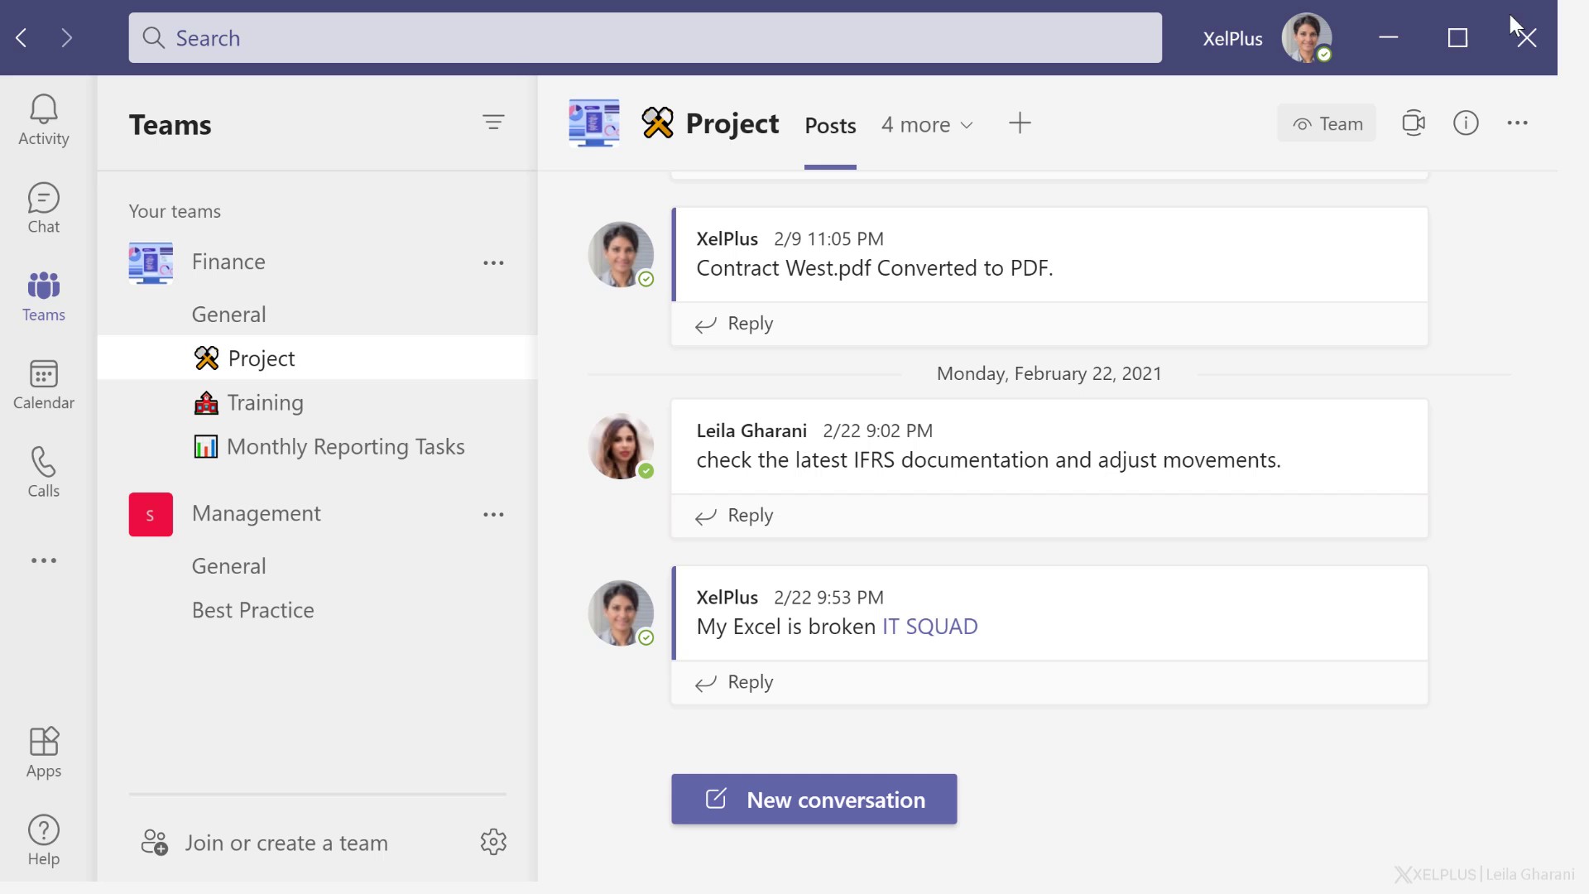
# - Check the Out of office status in the profile menu, then turn off Automatic Replies
pyautogui.click(1306, 45)
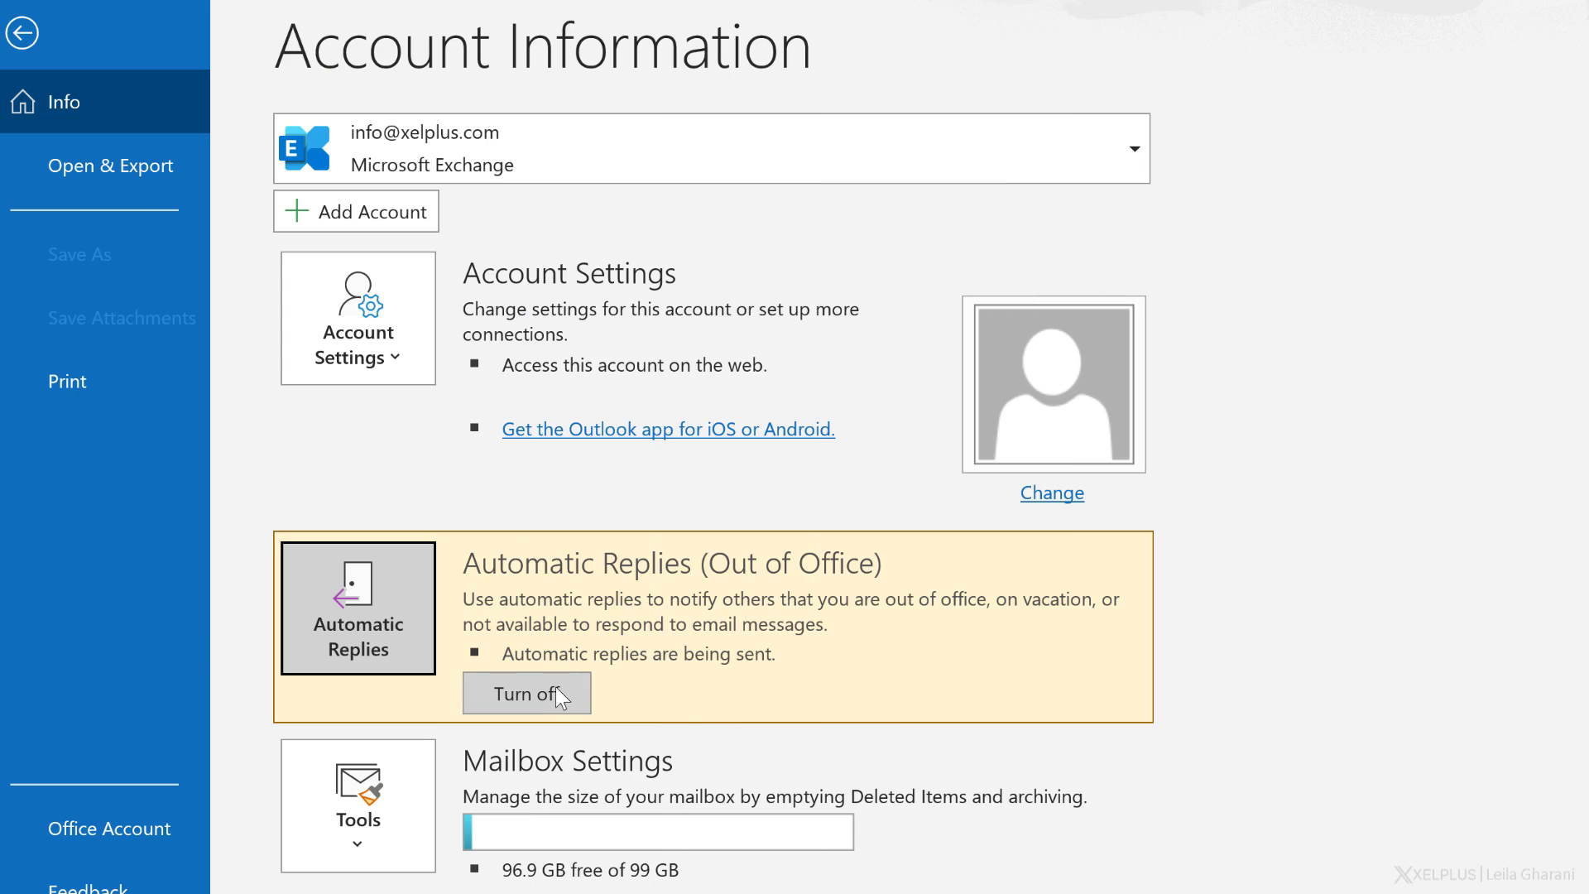
pyautogui.click(556, 694)
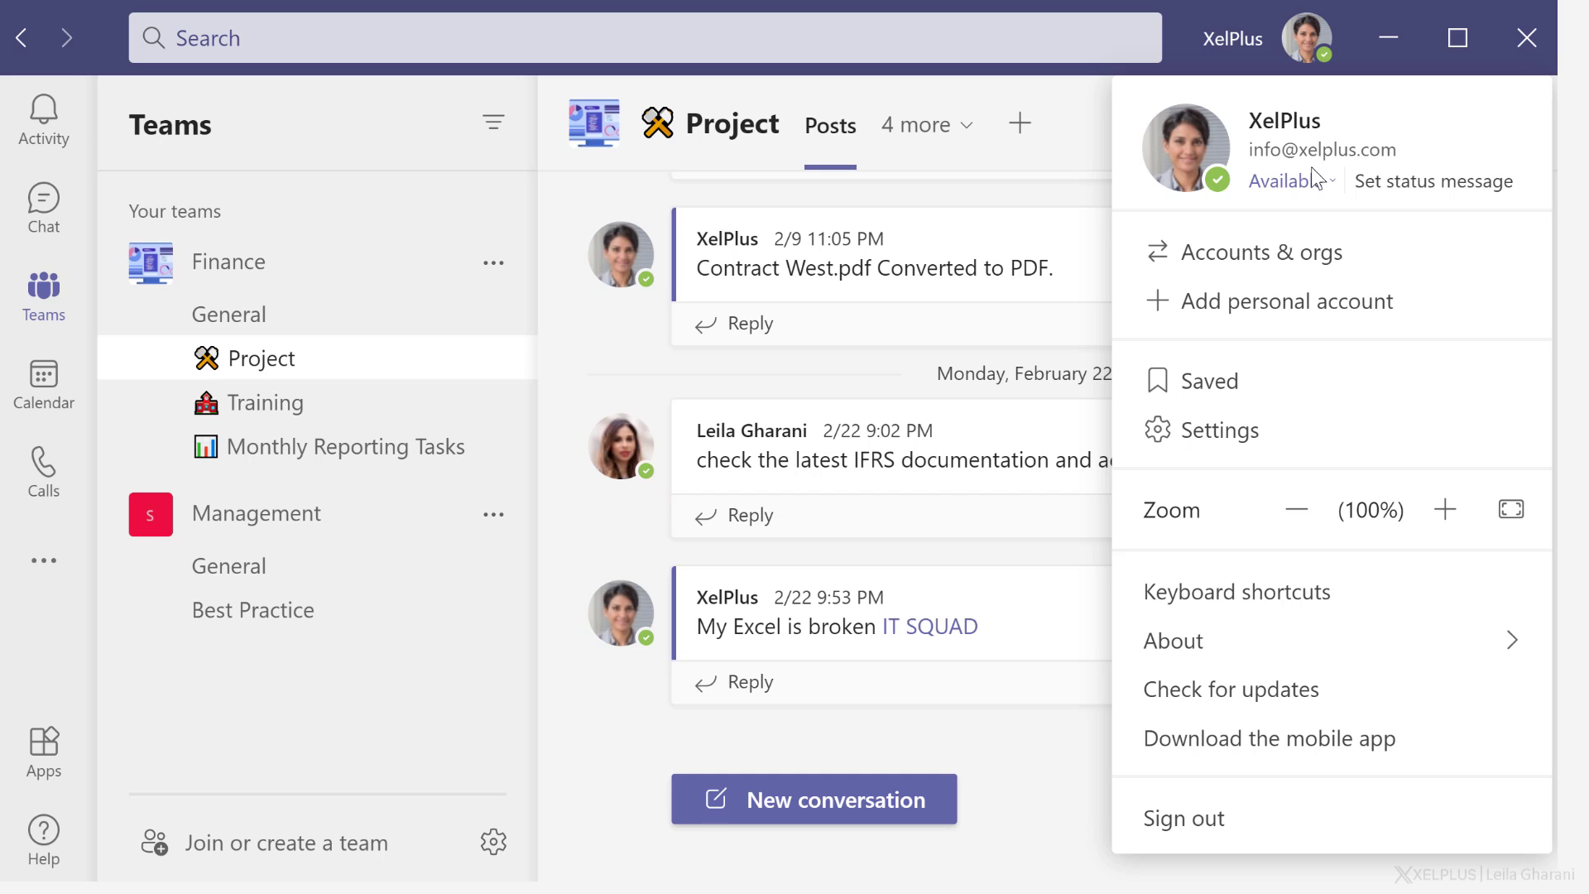
# - Turn on the automatic replies toggle via Set status message > Schedule out of office
pyautogui.click(1425, 197)
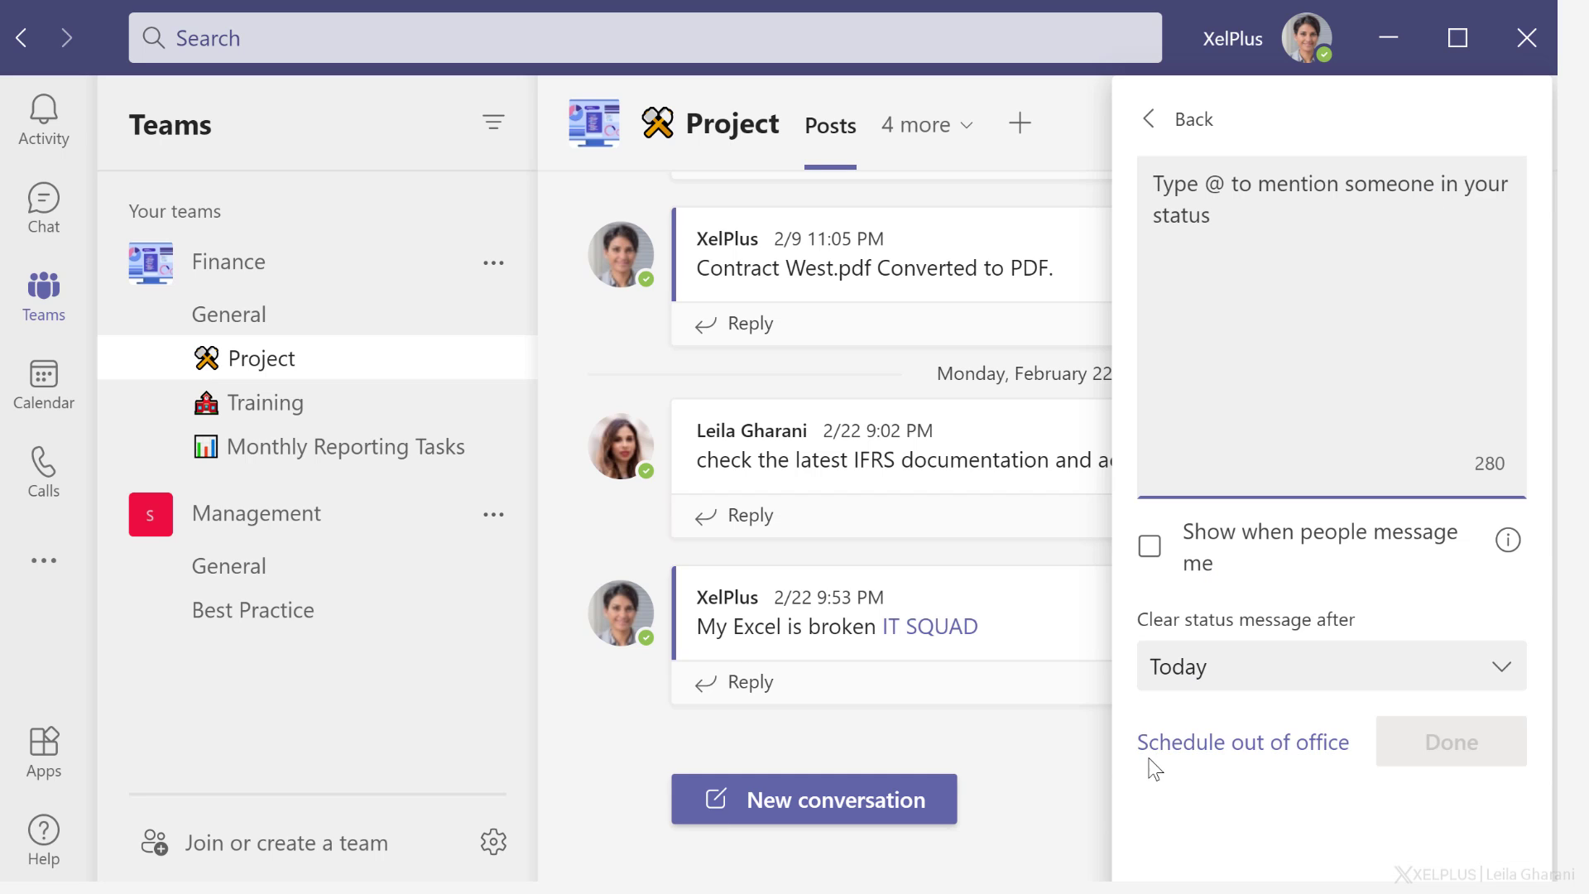
pyautogui.click(1241, 749)
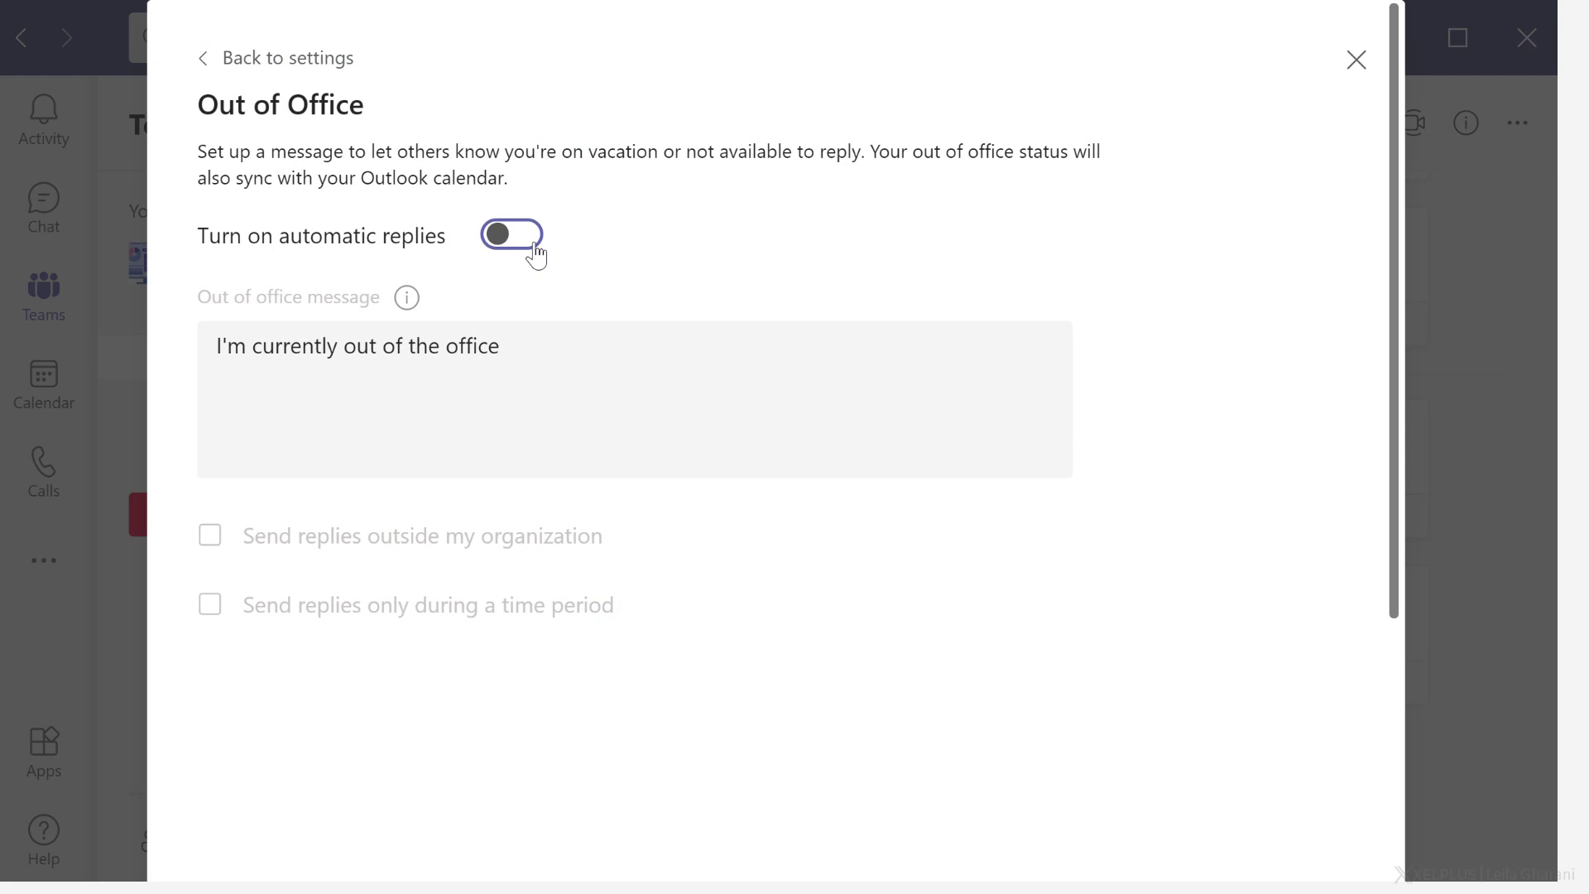
pyautogui.click(534, 248)
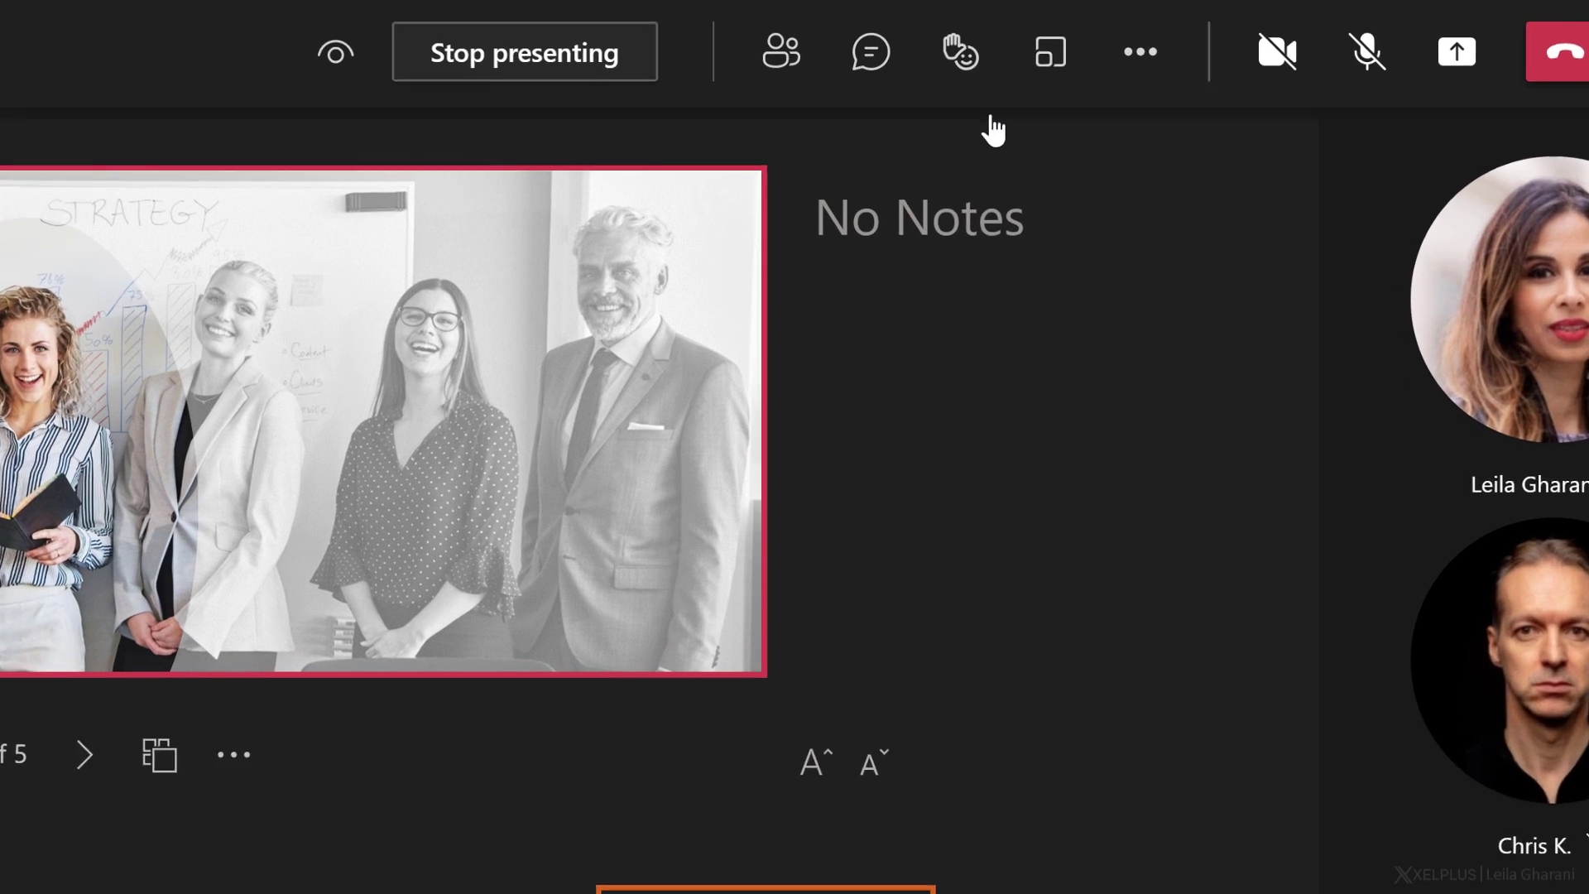
# - Send a Laugh live reaction from the meeting's Reactions button
pyautogui.click(924, 46)
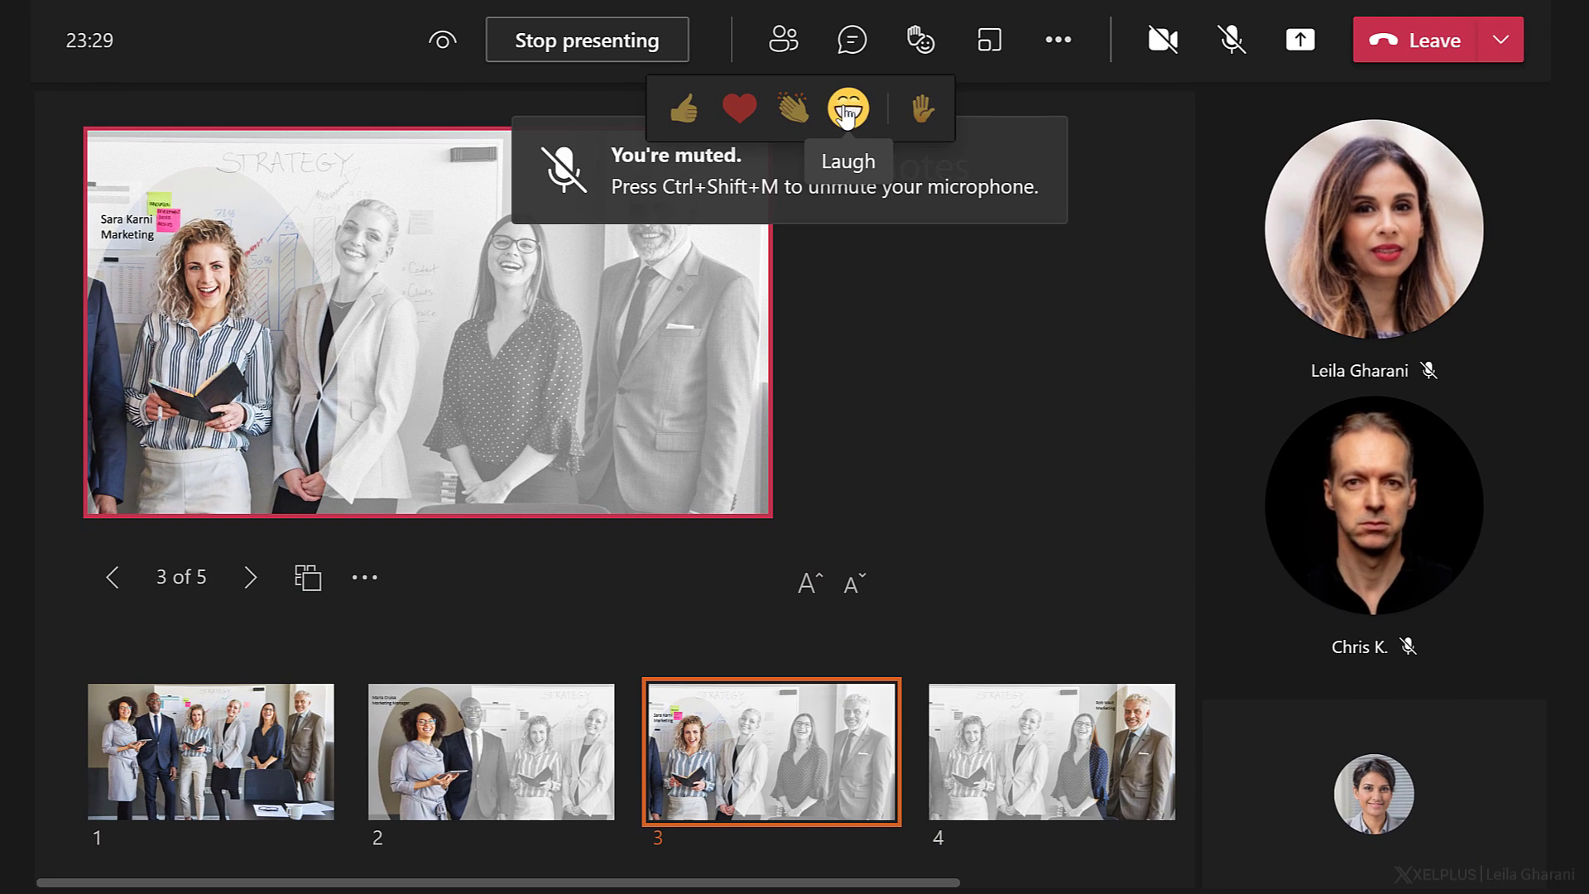
pyautogui.click(845, 115)
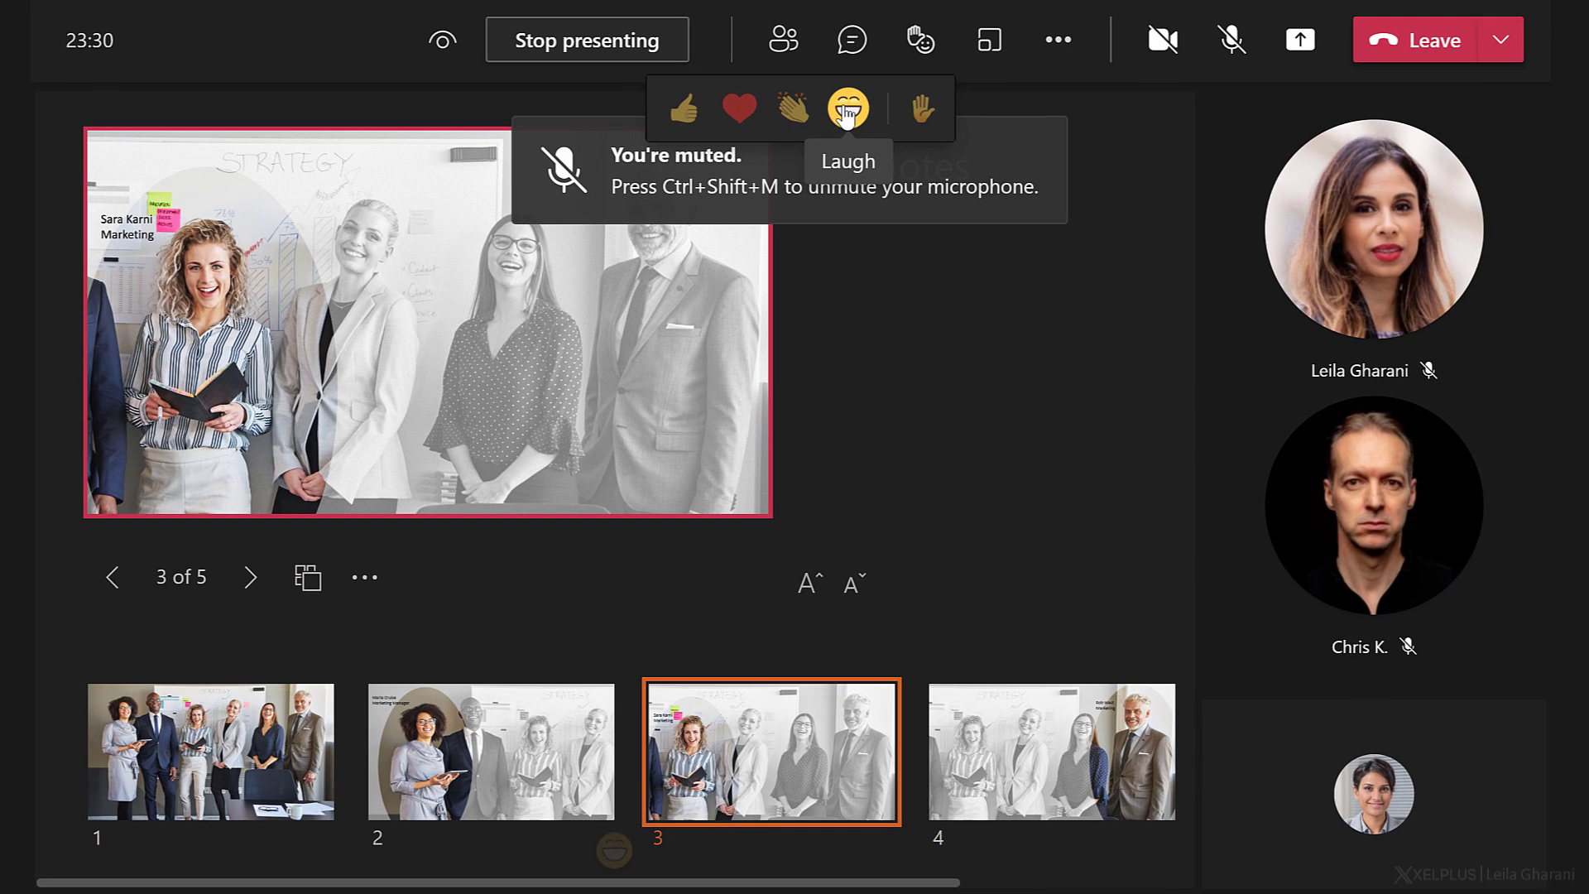